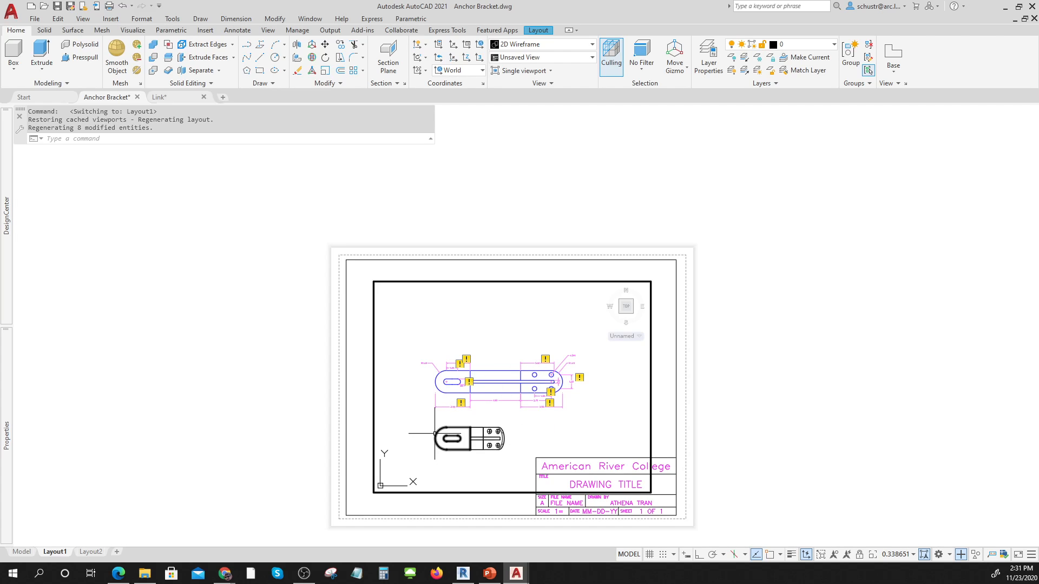
Switch to model space and erase the hole-end portion of the bracket's flat 2D outline, leaving the 3D solid
left_click(22, 552)
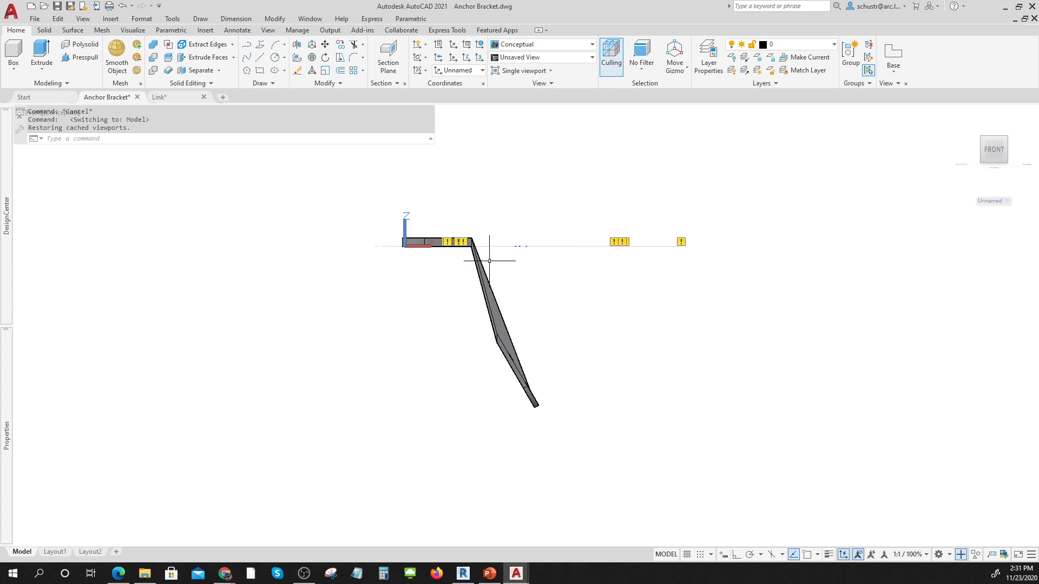
left_click(984, 142)
left_click(682, 234)
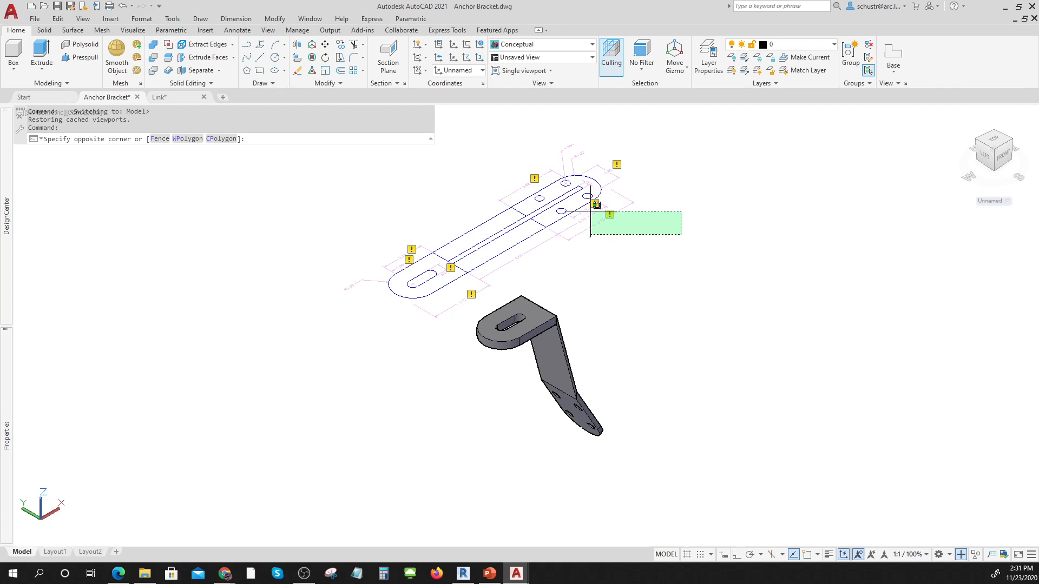
left_click(406, 160)
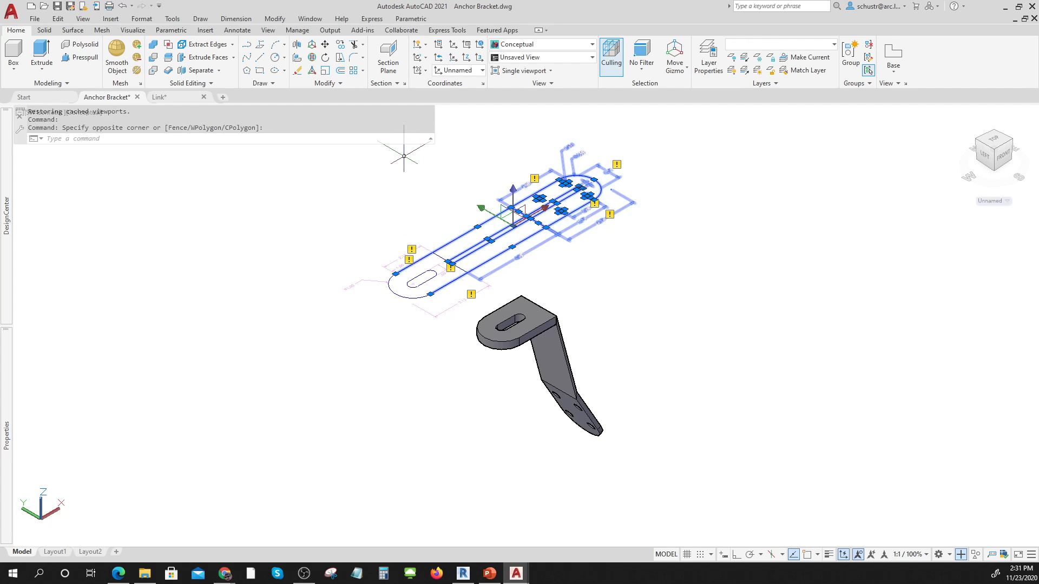
key("Delete")
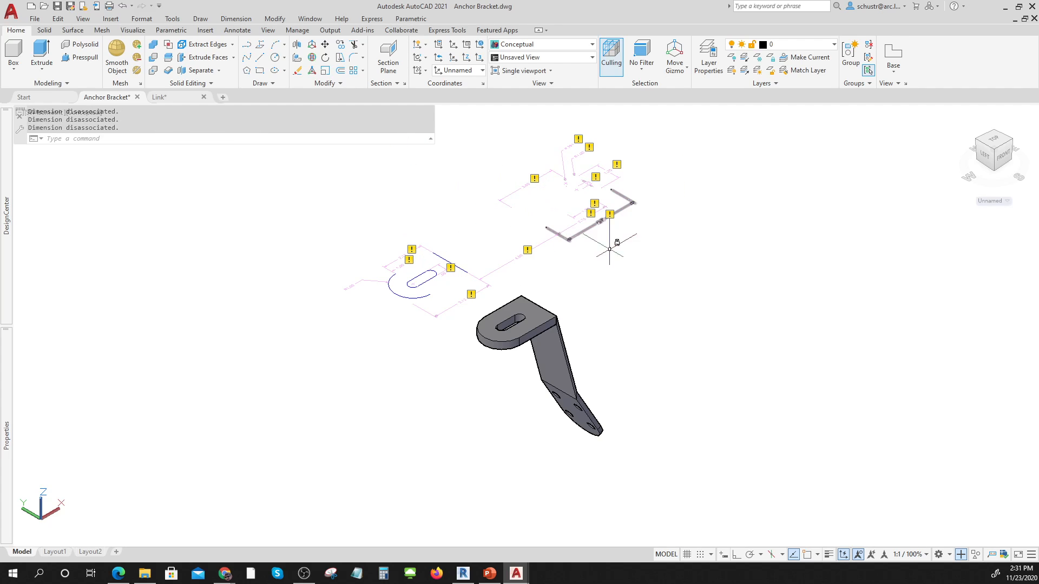
Try to erase the dimensions around the hole end of the flat outline
left_click(669, 256)
left_click(458, 150)
key("Delete")
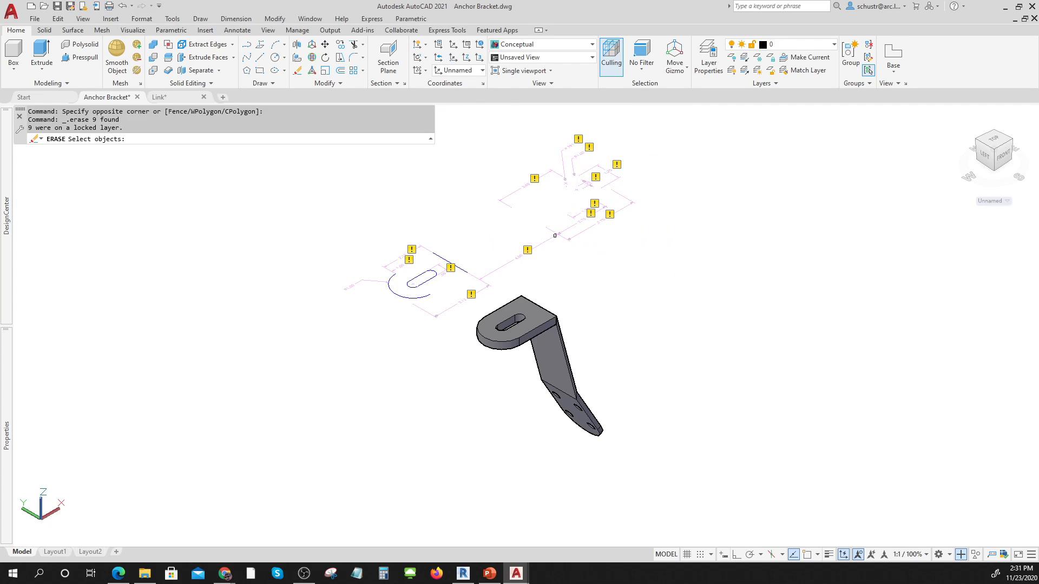
left_click(574, 231)
left_click(571, 224)
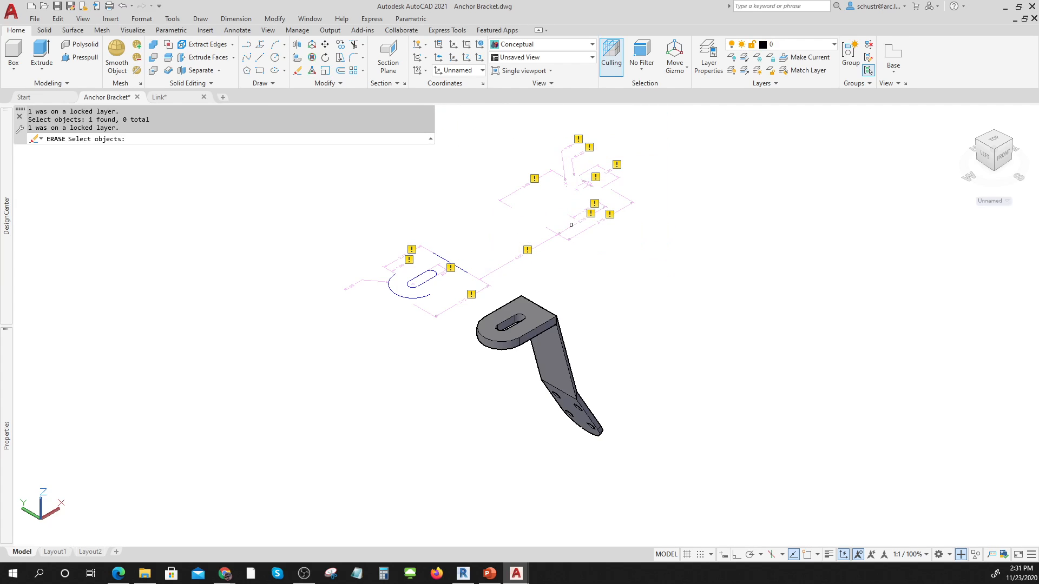
Unlock the Text layer and erase the dimensions around the hole end of the flat outline
left_click(834, 45)
left_click(755, 213)
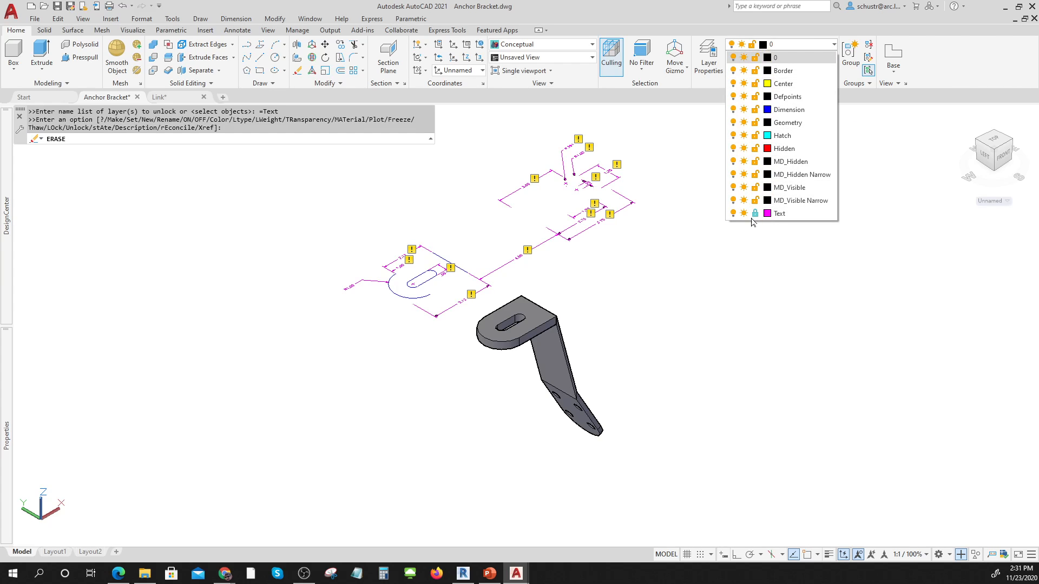
mouse_move(709, 249)
left_mouse_down()
mouse_move(543, 160)
mouse_move(517, 158)
mouse_move(517, 144)
left_mouse_up()
key("Return")
left_click_drag(651, 232, 645, 237)
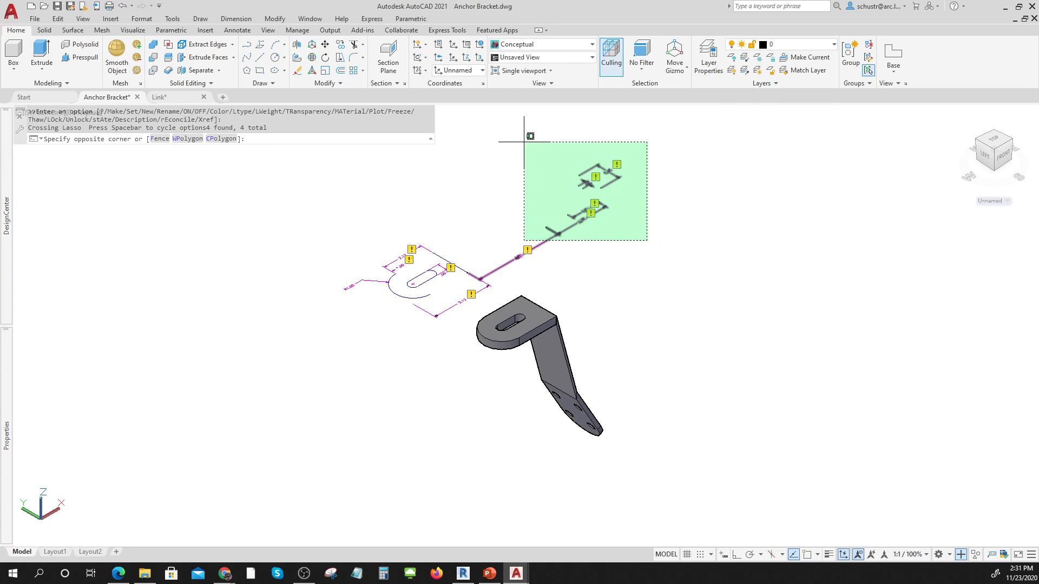
left_click(499, 113)
key("Delete")
Erase the remaining slotted-end outline and its dimensions from model space
left_click(493, 319)
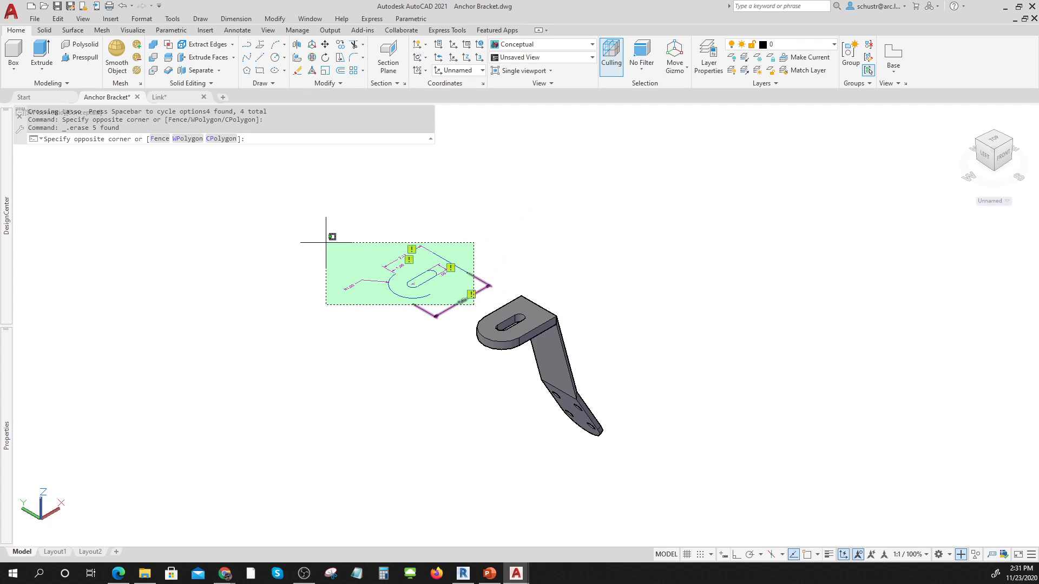
left_click(302, 216)
key("Delete")
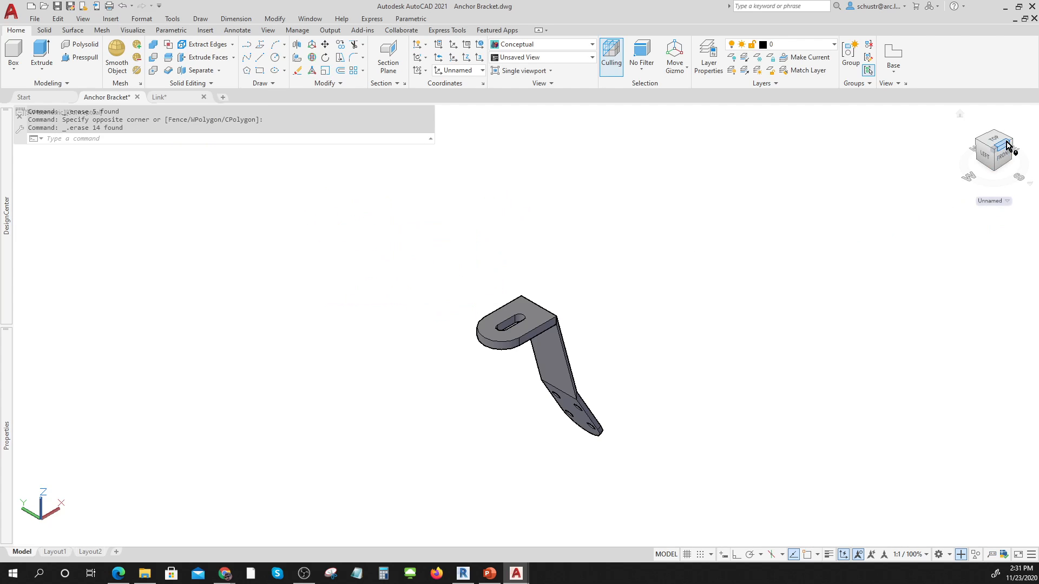
Examine the bracket solid from the top, front and right, and return to the top view with north up
left_click(994, 138)
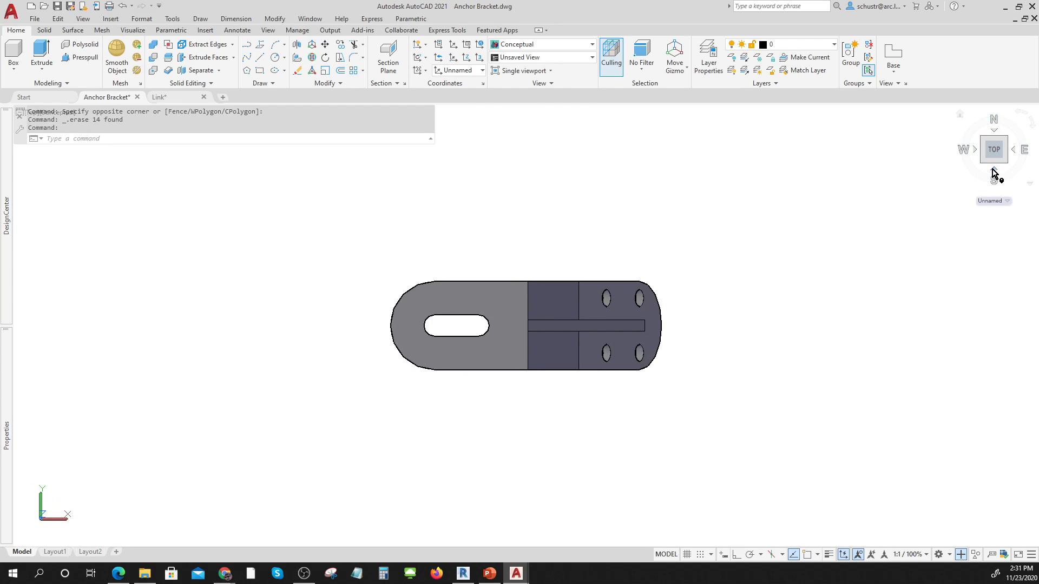
left_click(993, 170)
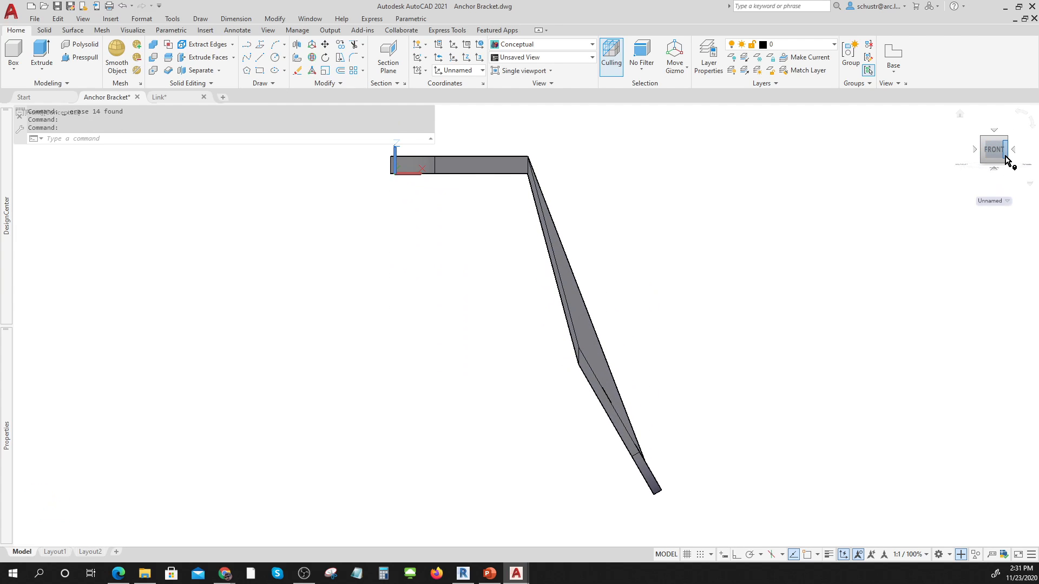
left_click(1014, 153)
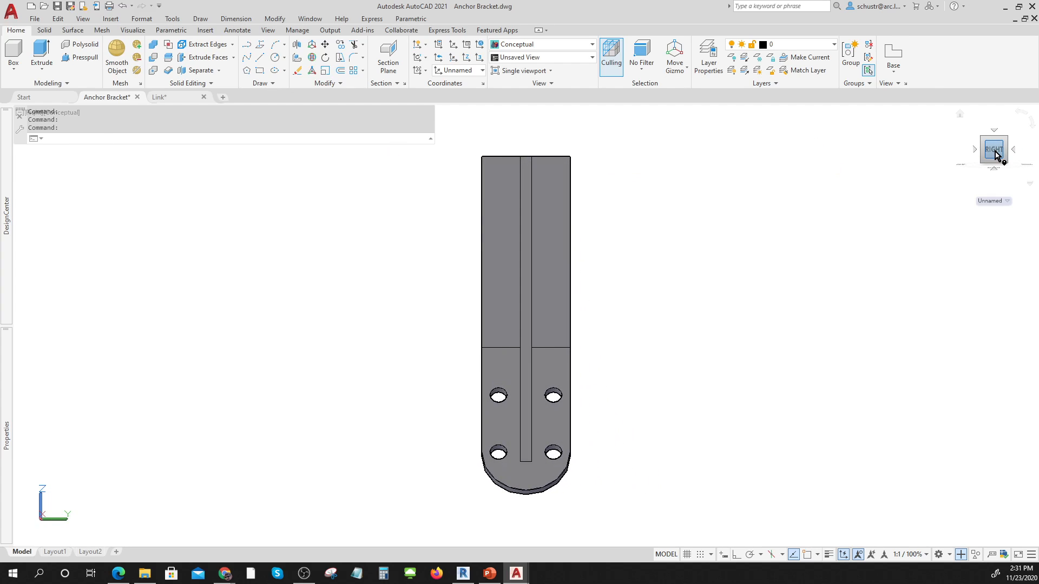
left_click(996, 132)
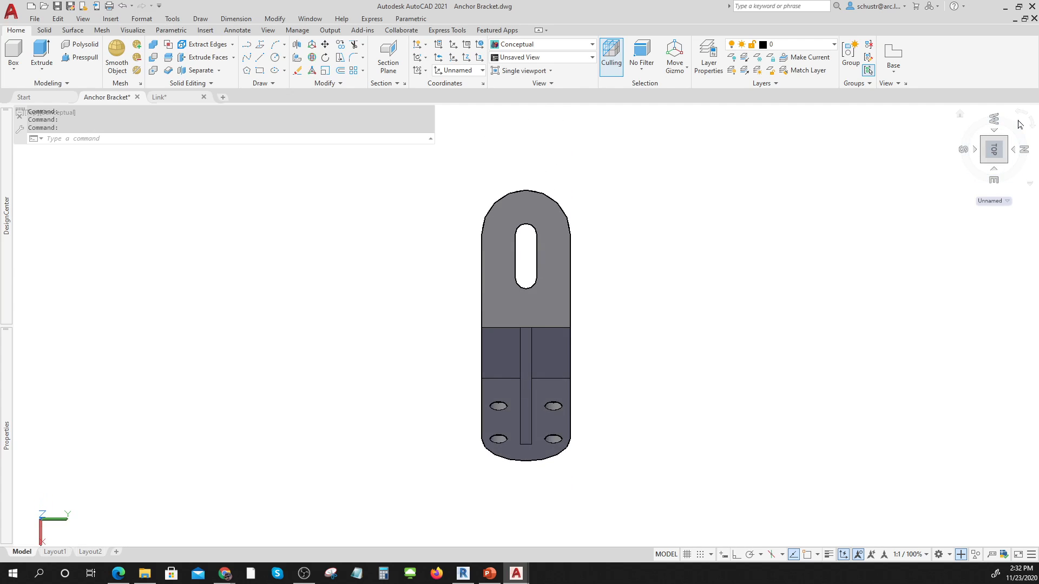
left_click(1021, 112)
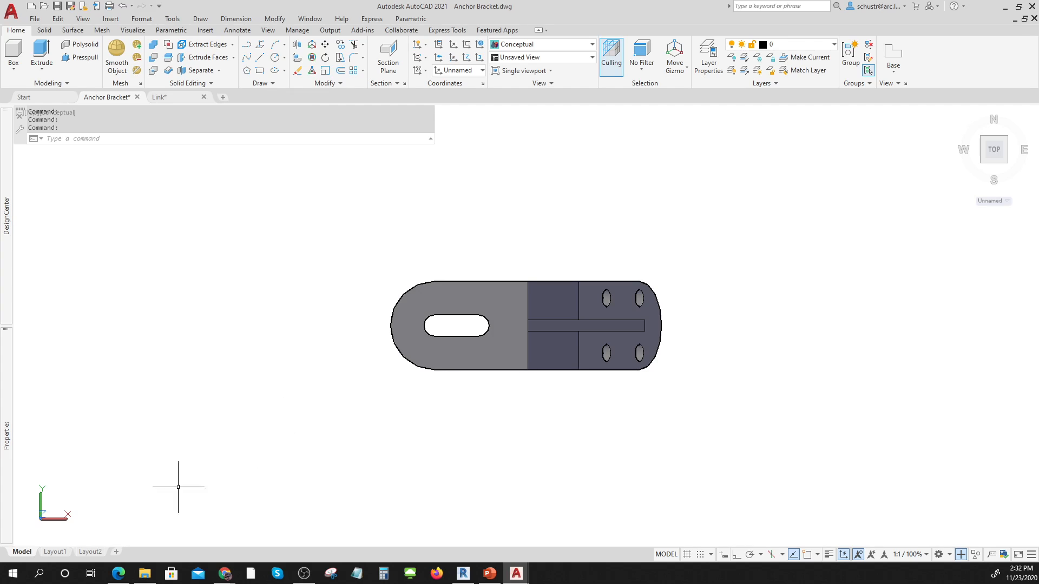
Switch to Layout1, activate paper space and delete the existing viewport from the sheet
left_click(57, 552)
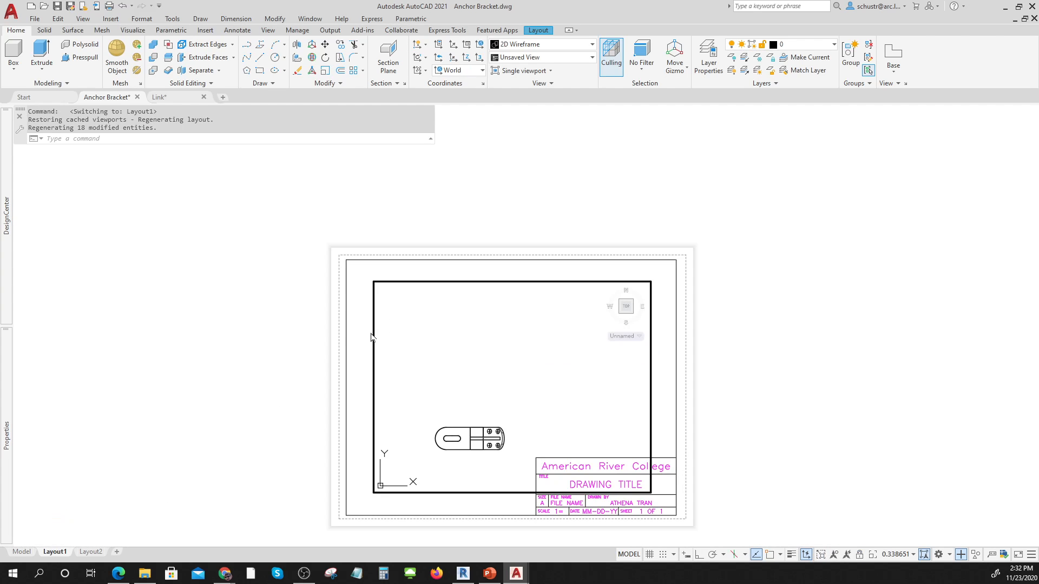
left_click(636, 549)
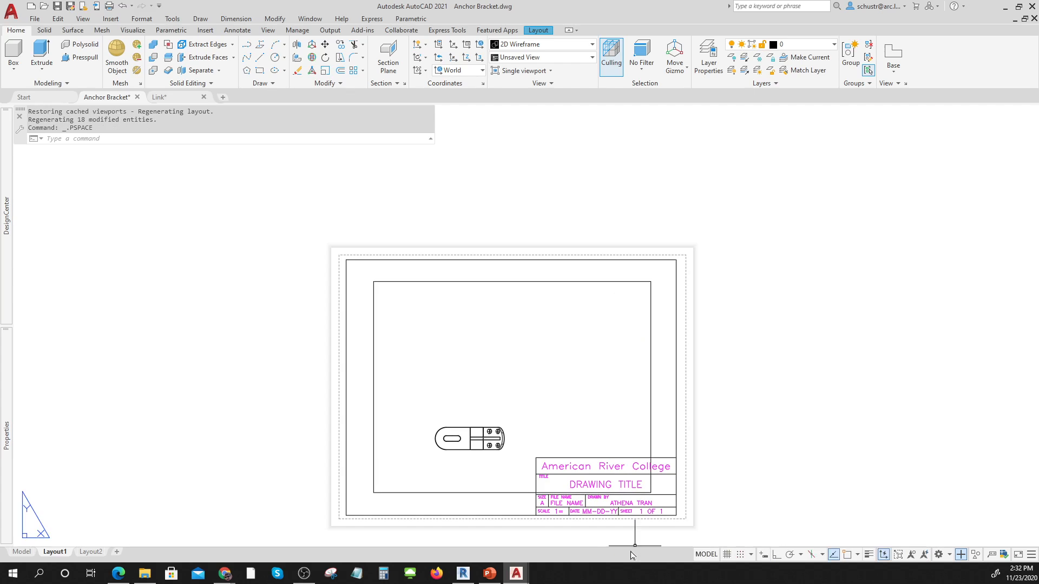
left_click(650, 433)
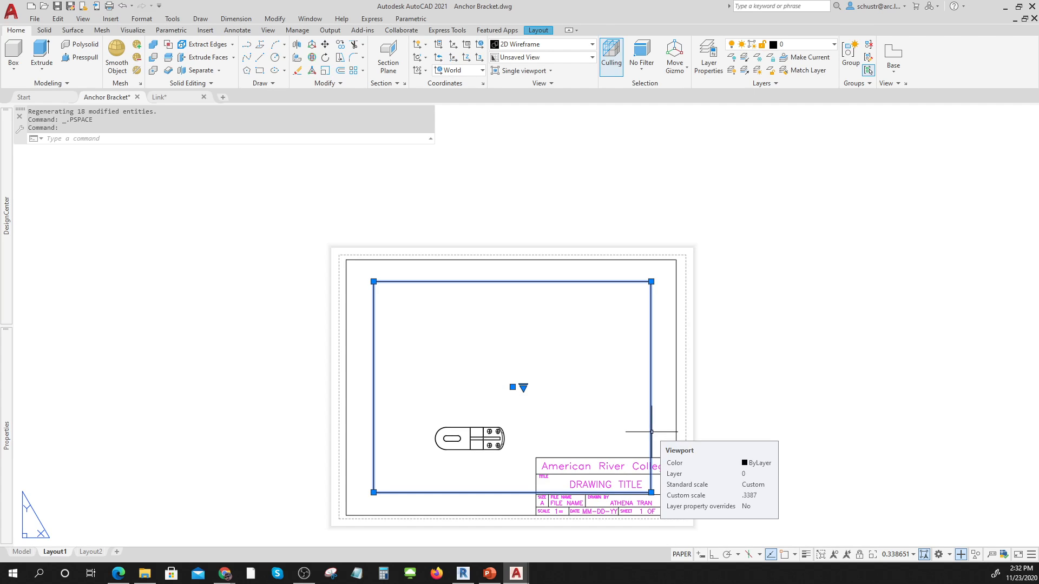
key("Delete")
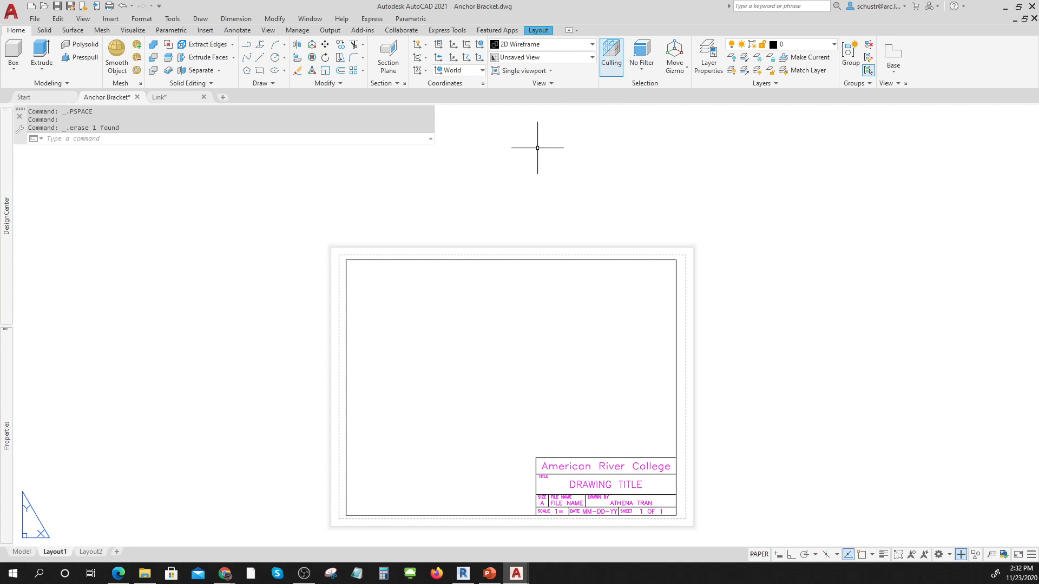
Create a front base view of the bracket from model space at 1:4 scale in the lower-left area of the sheet
left_click(540, 31)
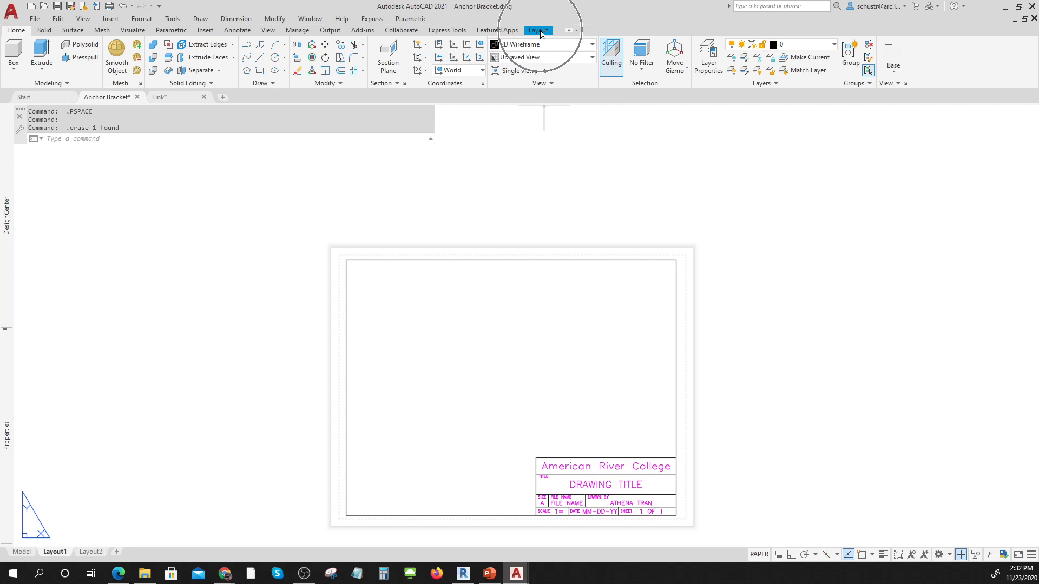
left_click(540, 31)
left_click(541, 30)
left_click(541, 31)
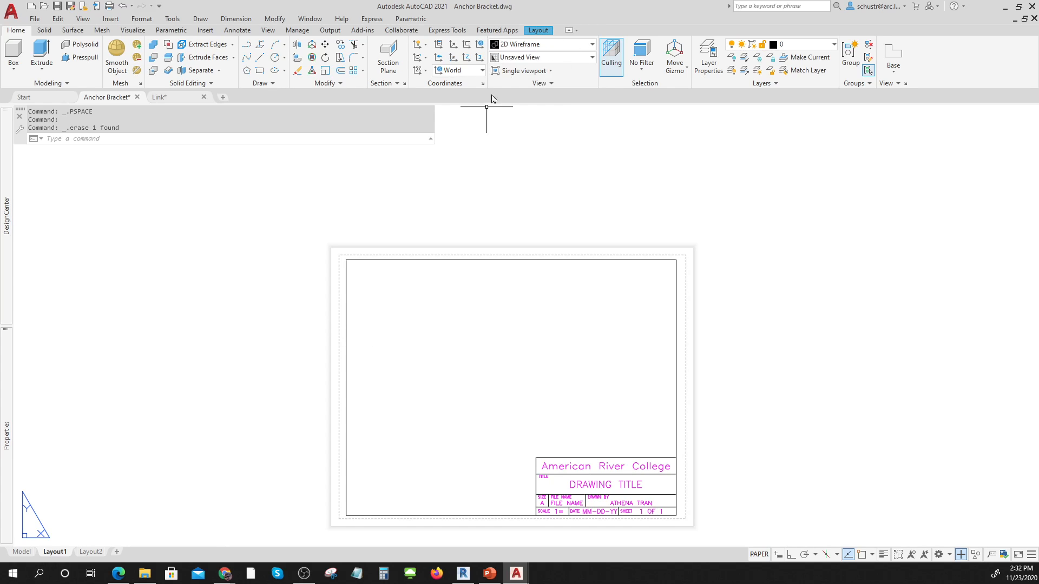
left_click(533, 31)
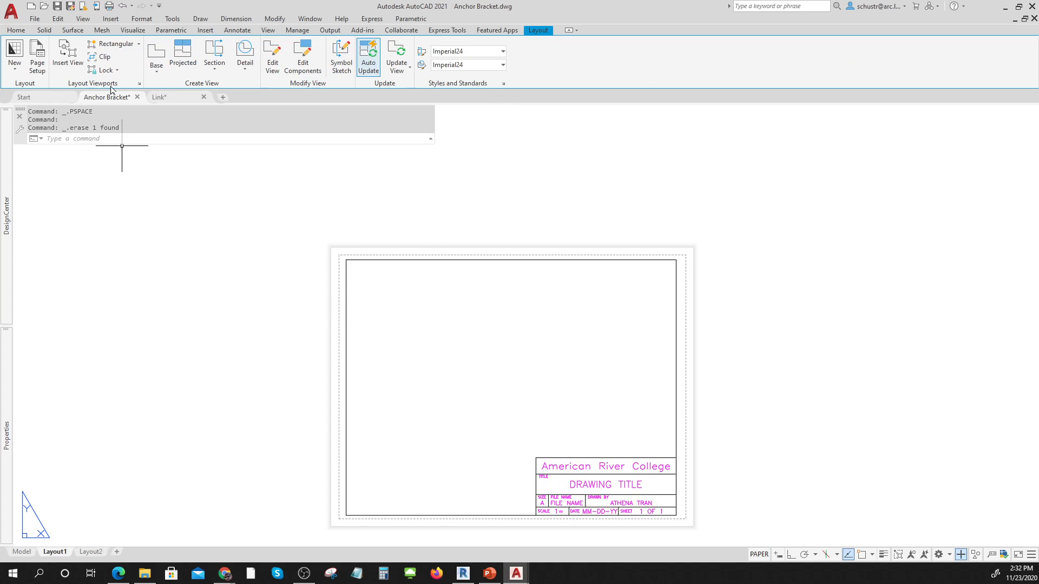
left_click(118, 48)
left_click(157, 72)
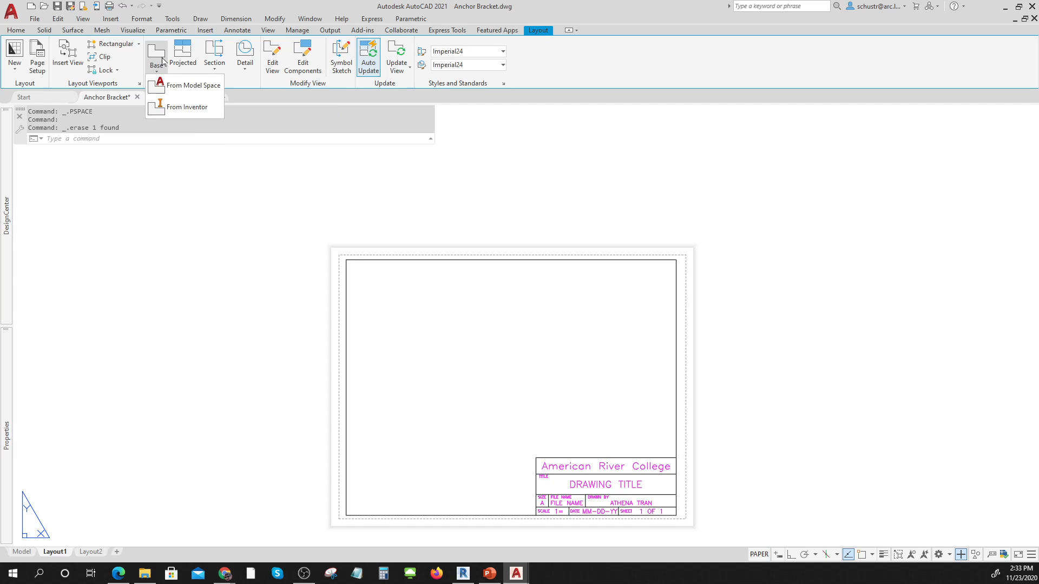
left_click(184, 86)
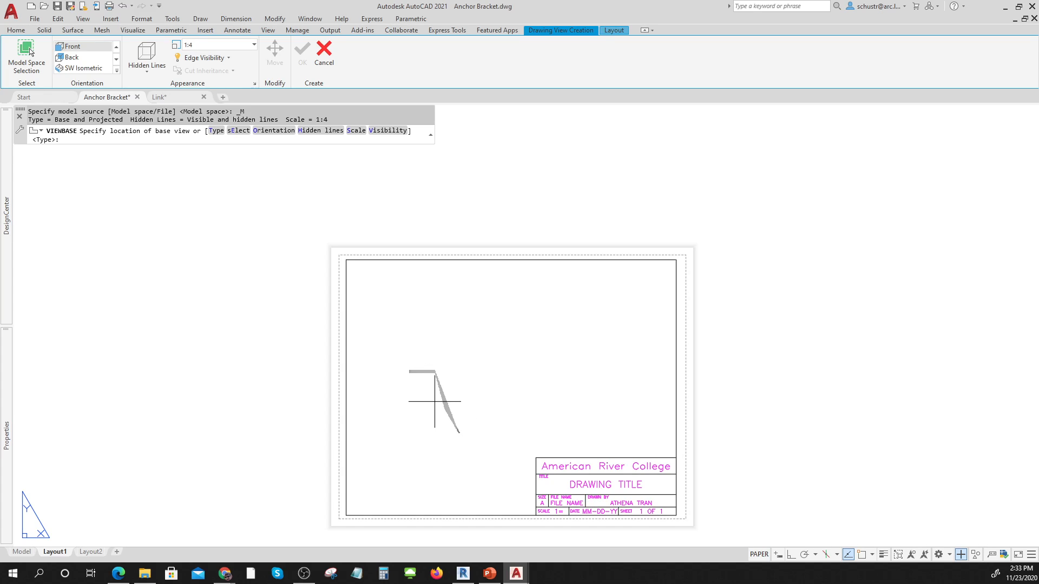
left_click(434, 401)
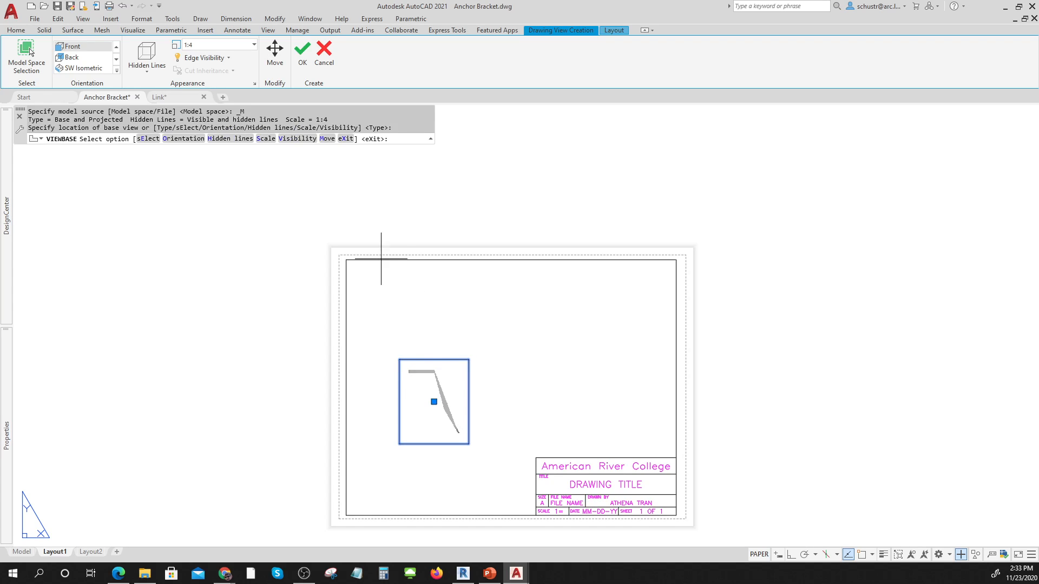
left_click(303, 53)
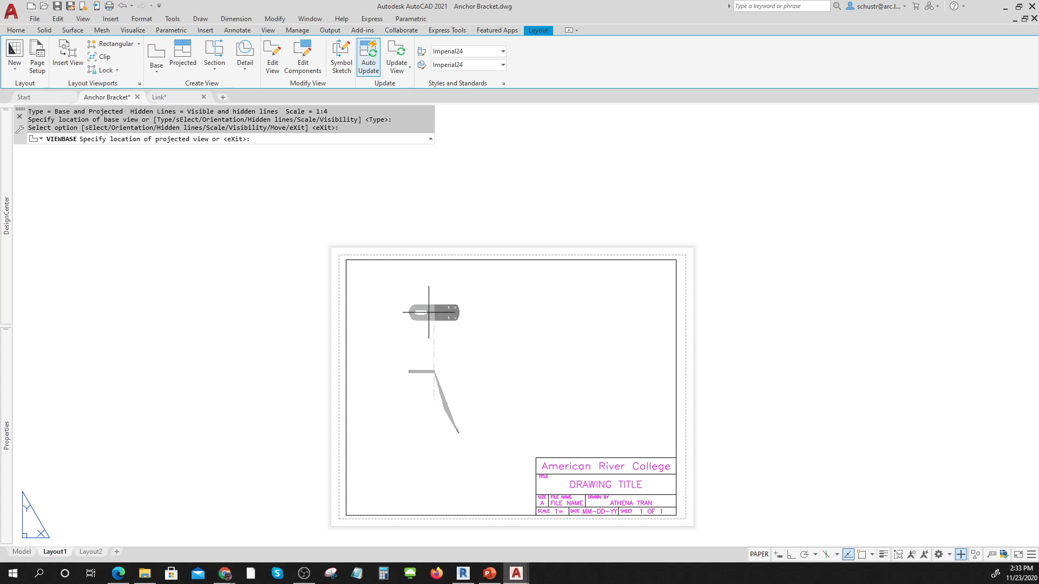
Project a top view above the front view and an isometric view into the sheet's upper-right area
left_click(436, 317)
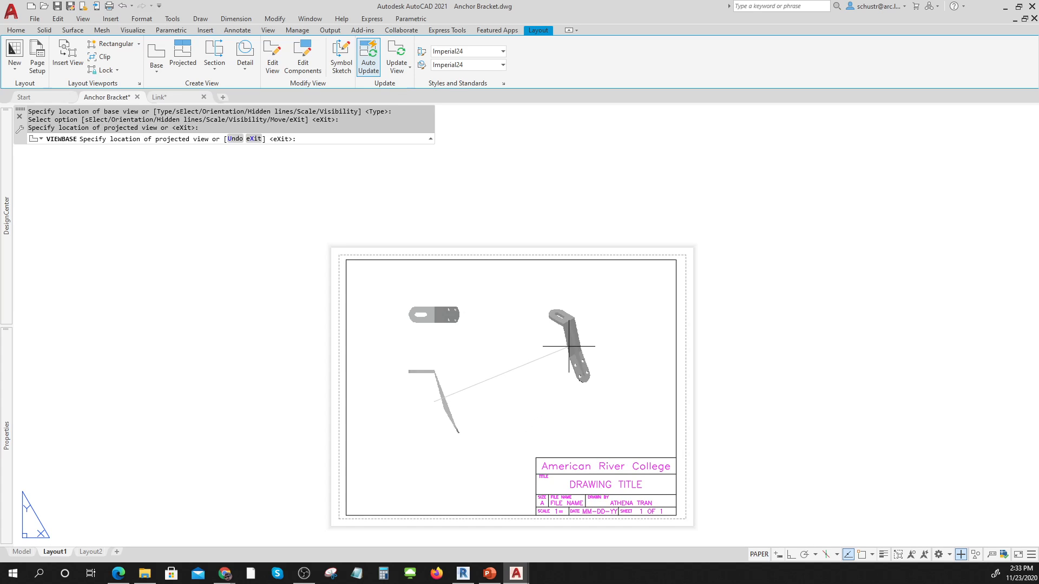
left_click(617, 323)
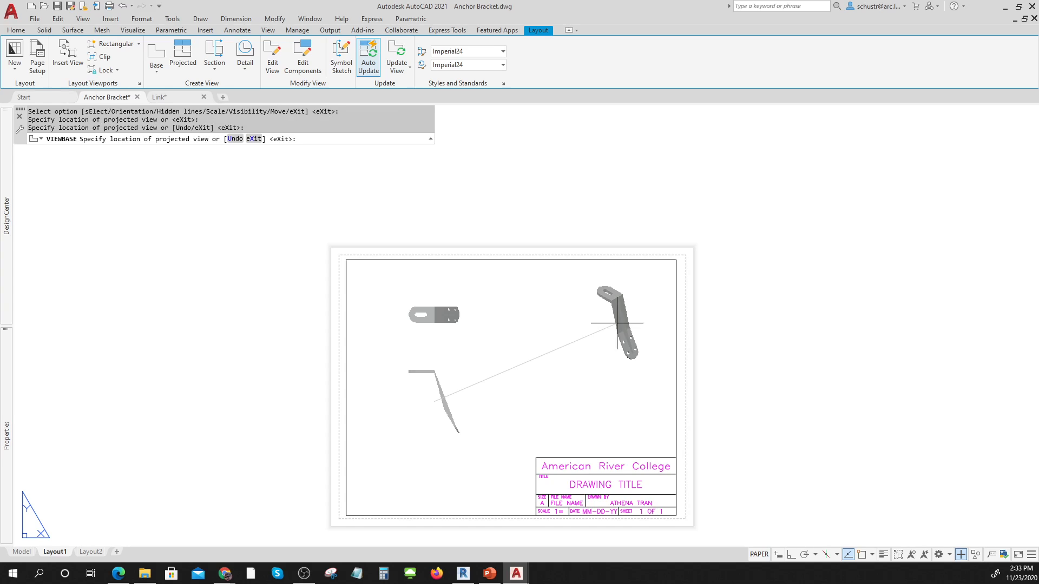
key("Return")
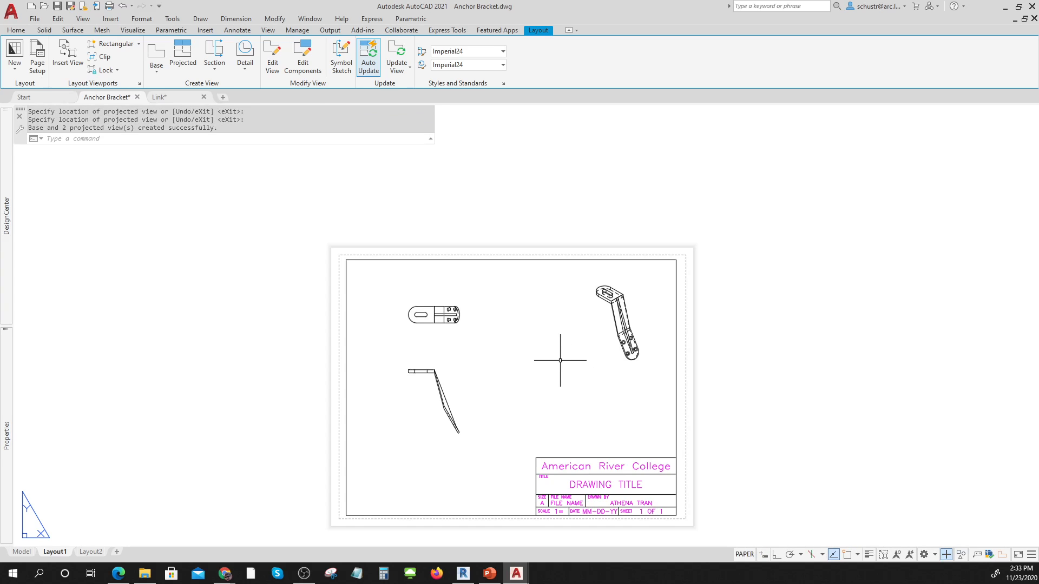
scroll(449, 437, "up", 4)
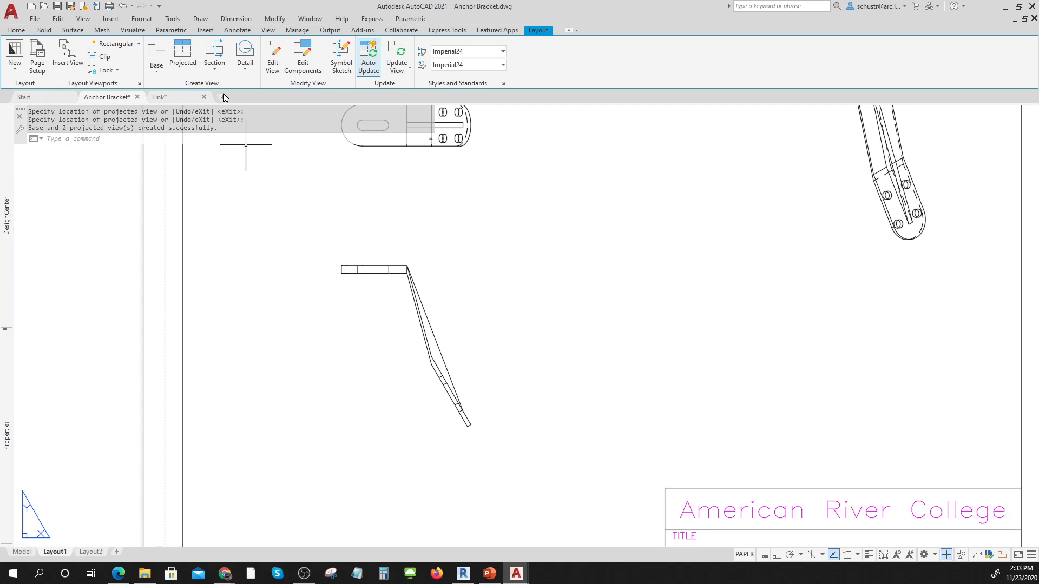
left_click(214, 53)
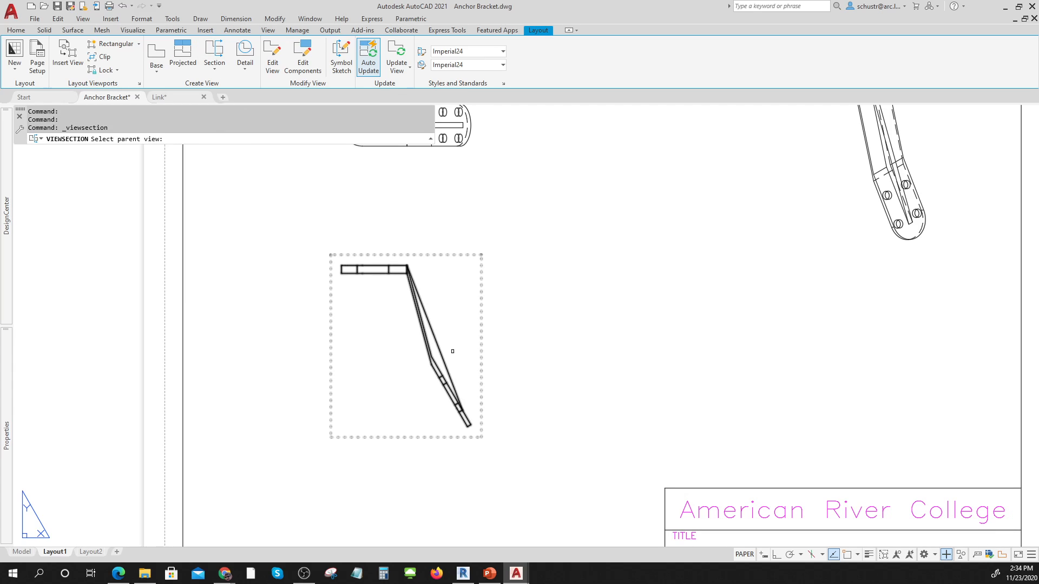
left_click(215, 74)
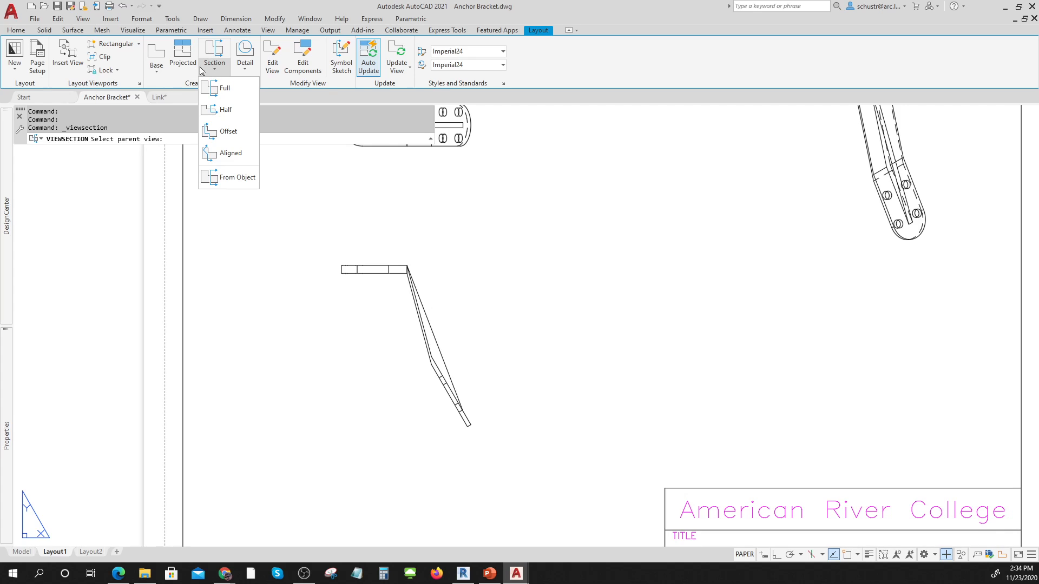
left_click(242, 74)
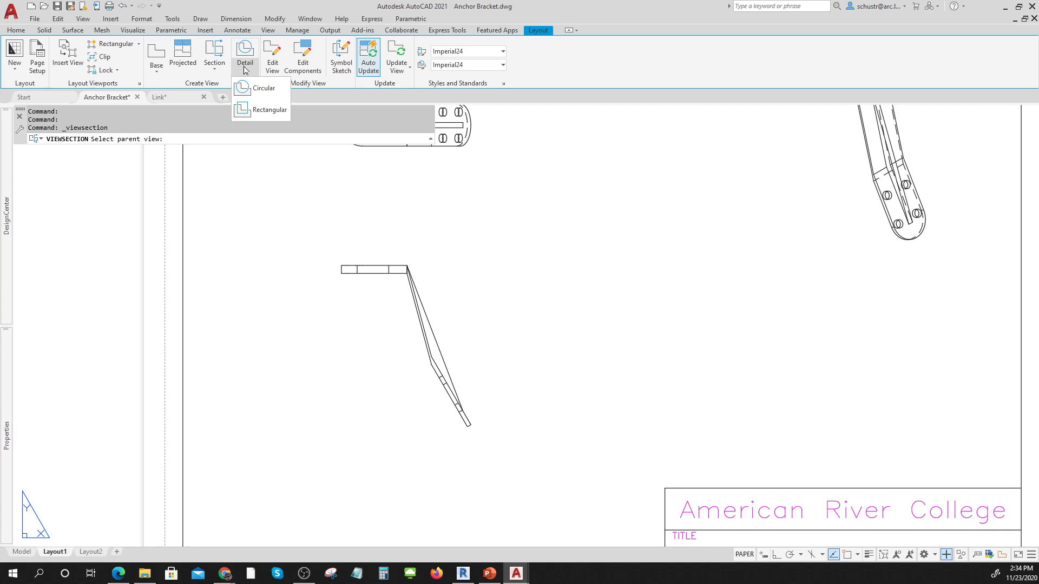
Create a full section view from the front view, cutting along the lower angled leg's outer edge, and place it below and left of that view
left_click(211, 60)
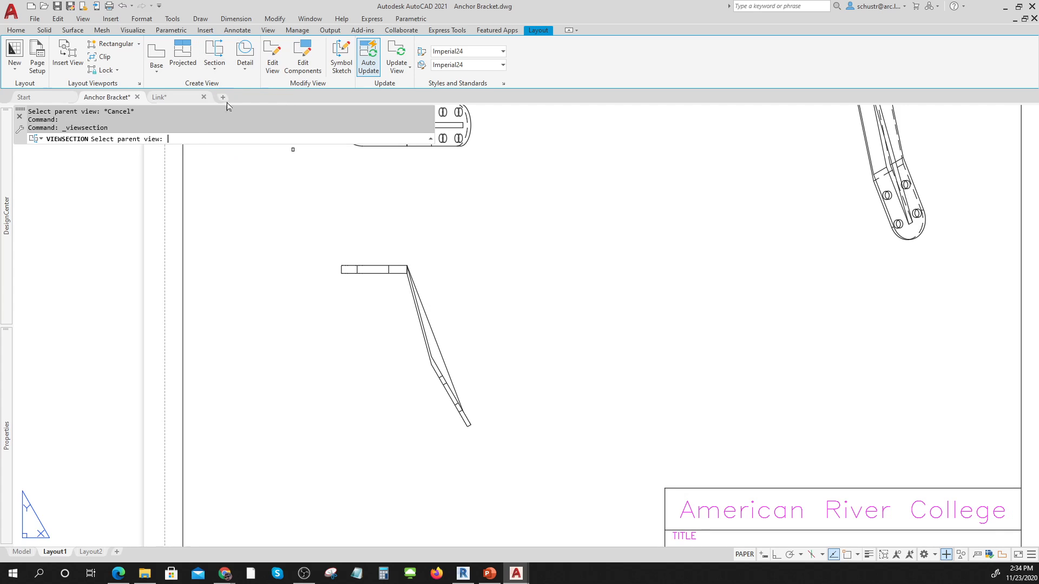
left_click(443, 385)
left_click(432, 366)
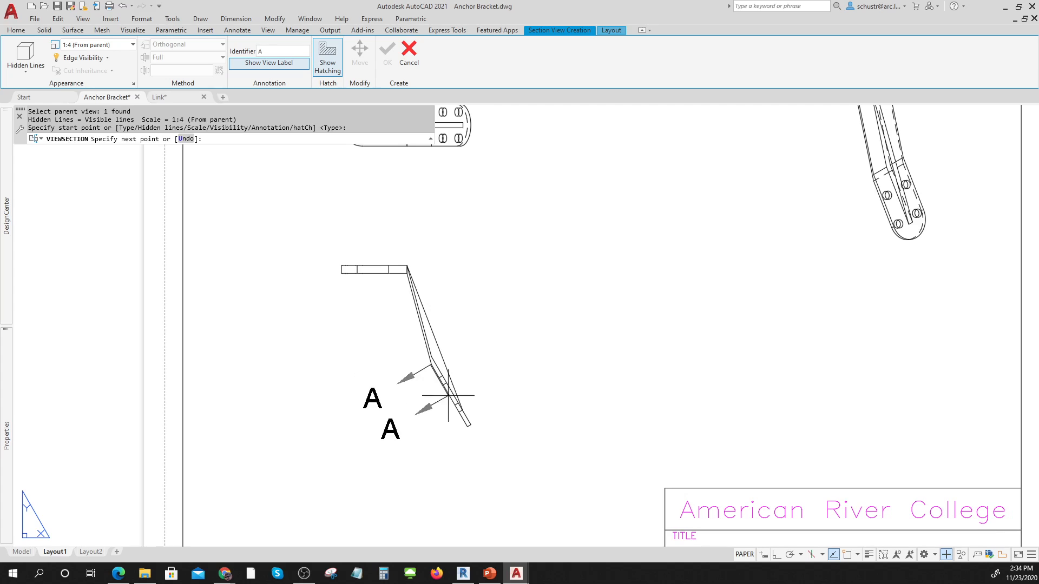
left_click(470, 427)
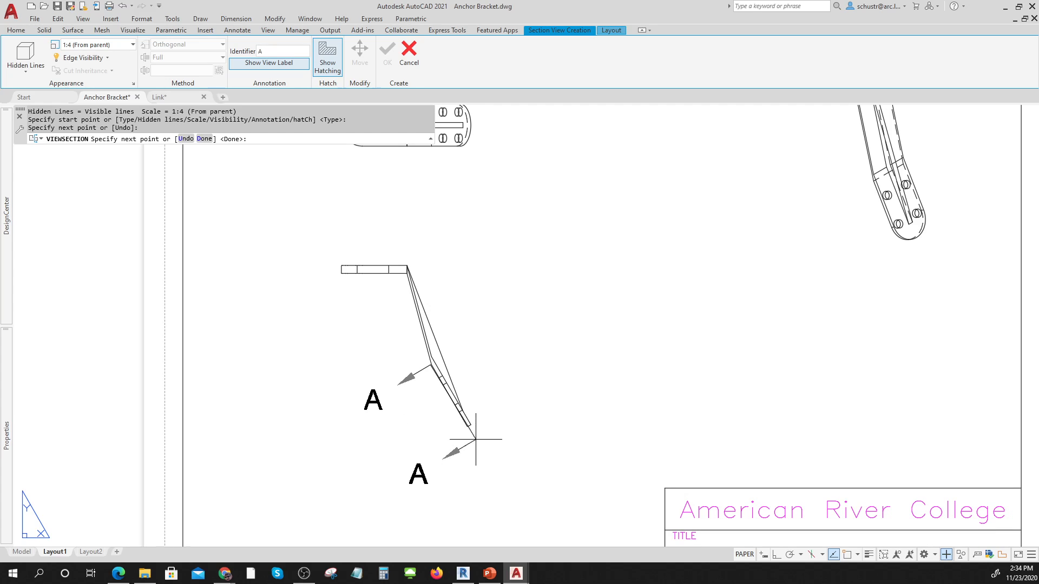
right_click(469, 432)
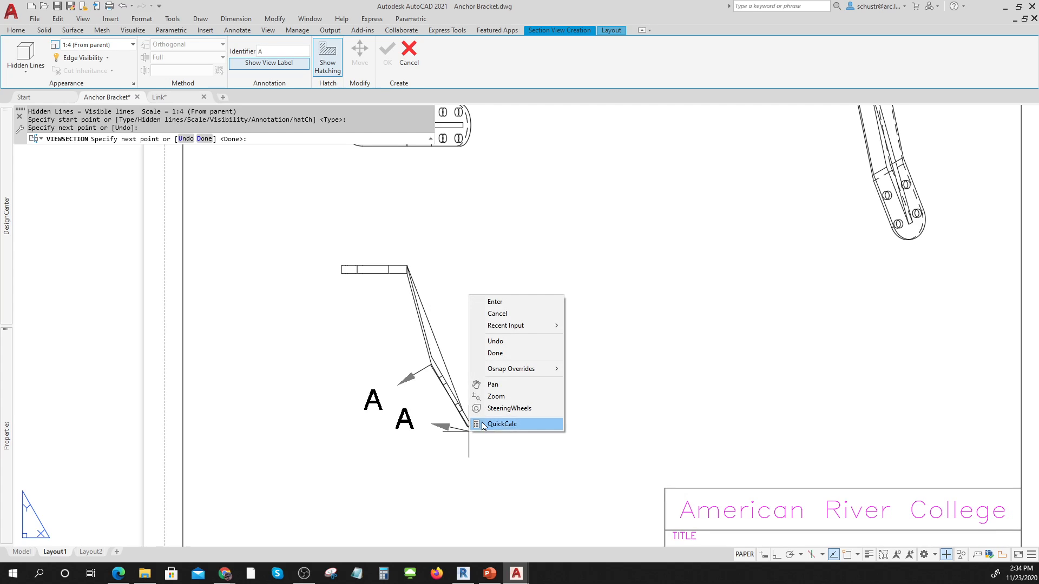
left_click(490, 300)
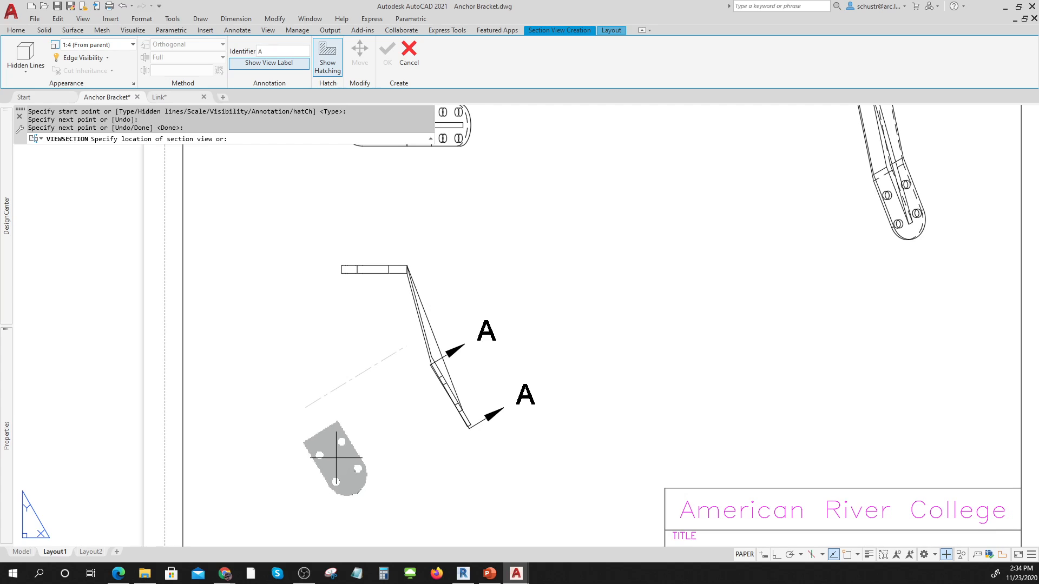
left_click(341, 459)
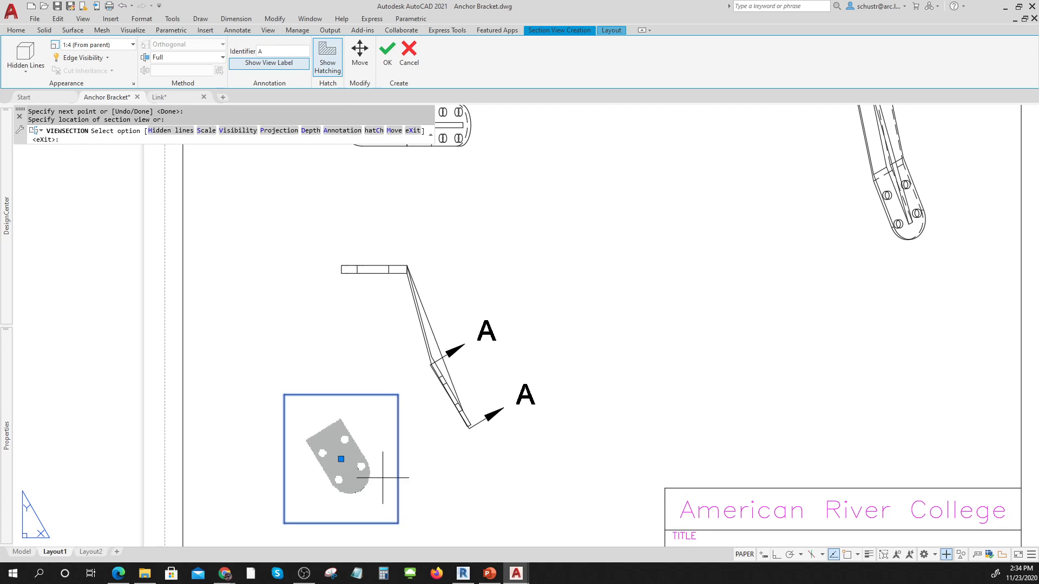
right_click(381, 435)
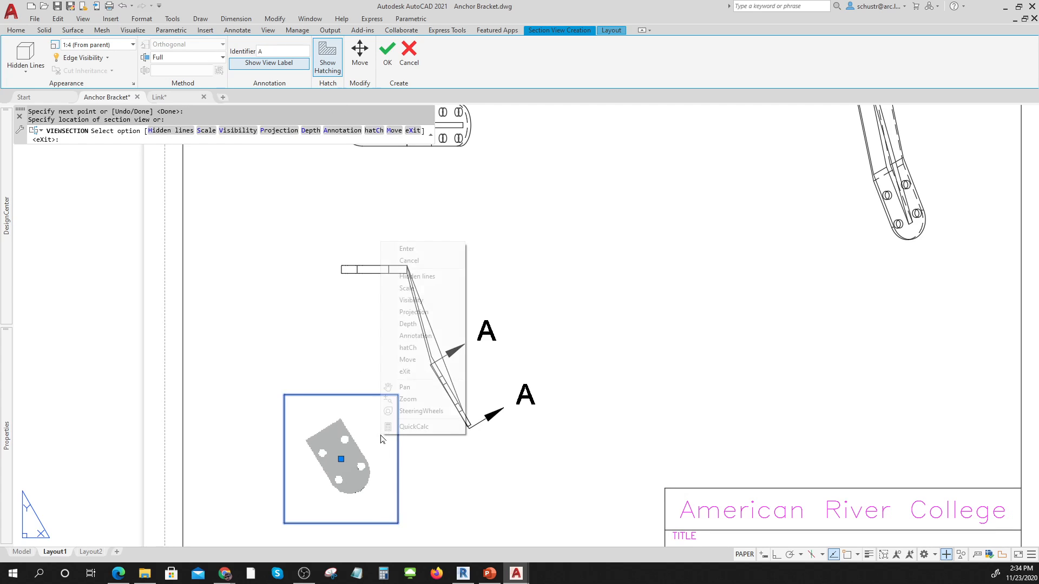
left_click(408, 249)
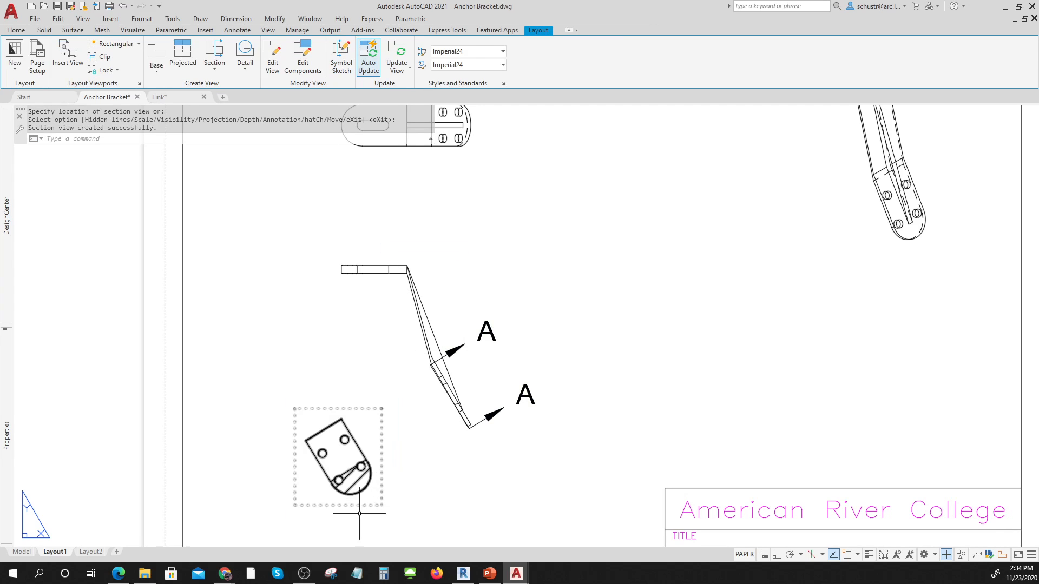
Turn off the MD_Annotation layer that holds the section line and the section view label
scroll(387, 465, "up", 6)
scroll(376, 391, "down", 5)
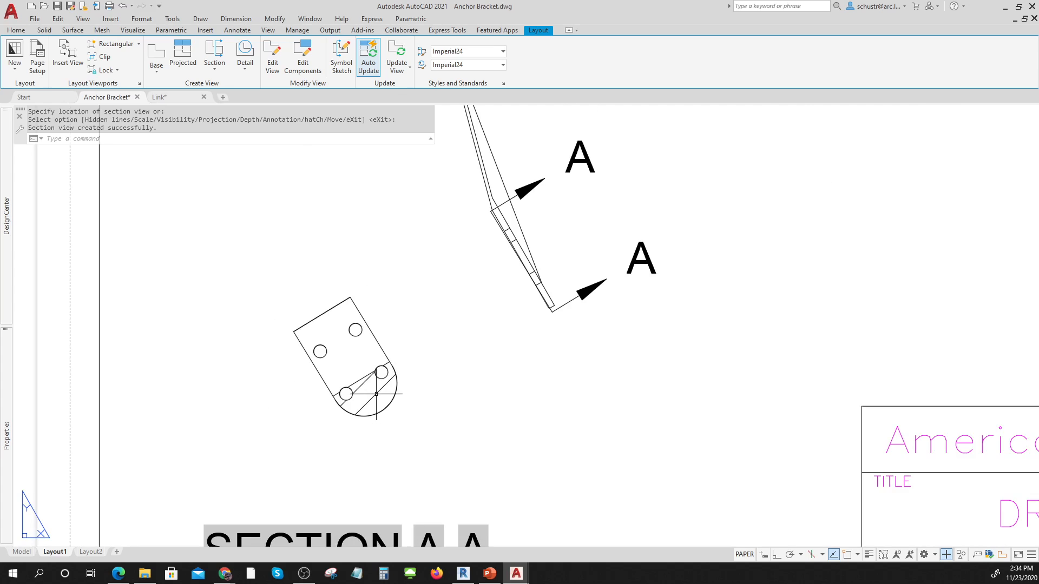
right_click(594, 291)
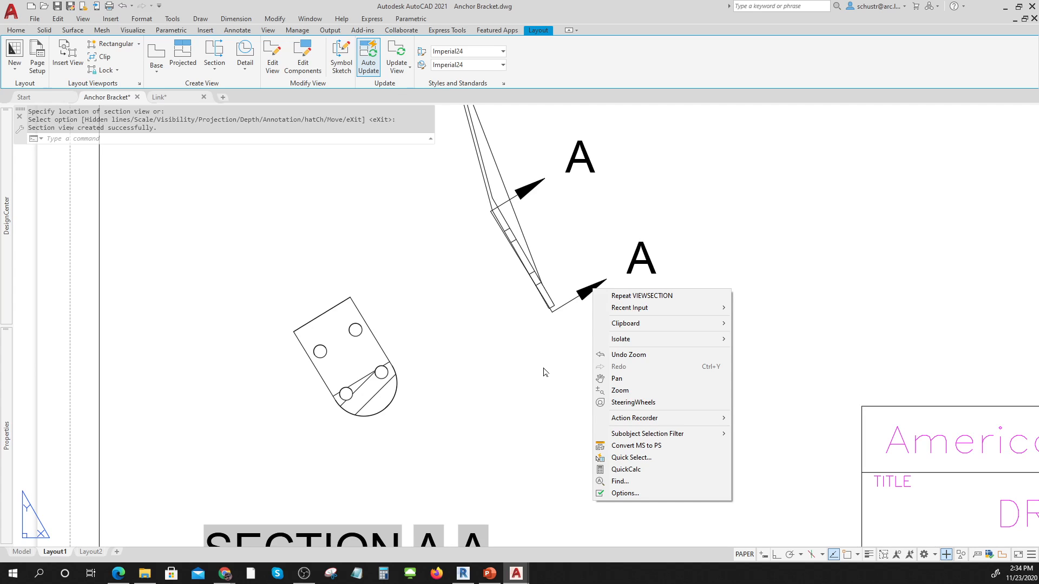
key("Escape")
scroll(543, 367, "down", 3)
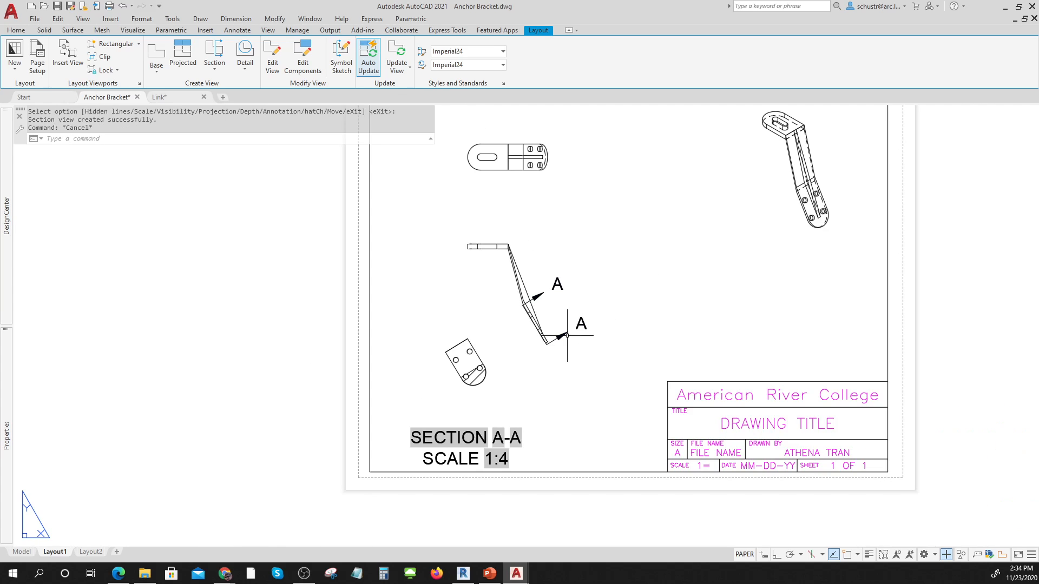
left_click(563, 336)
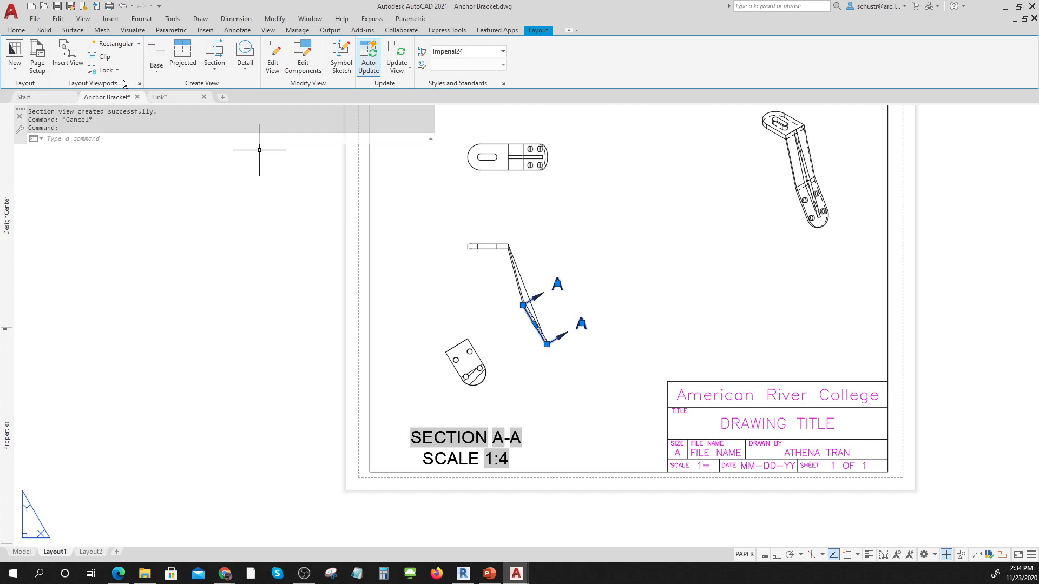
left_click(16, 30)
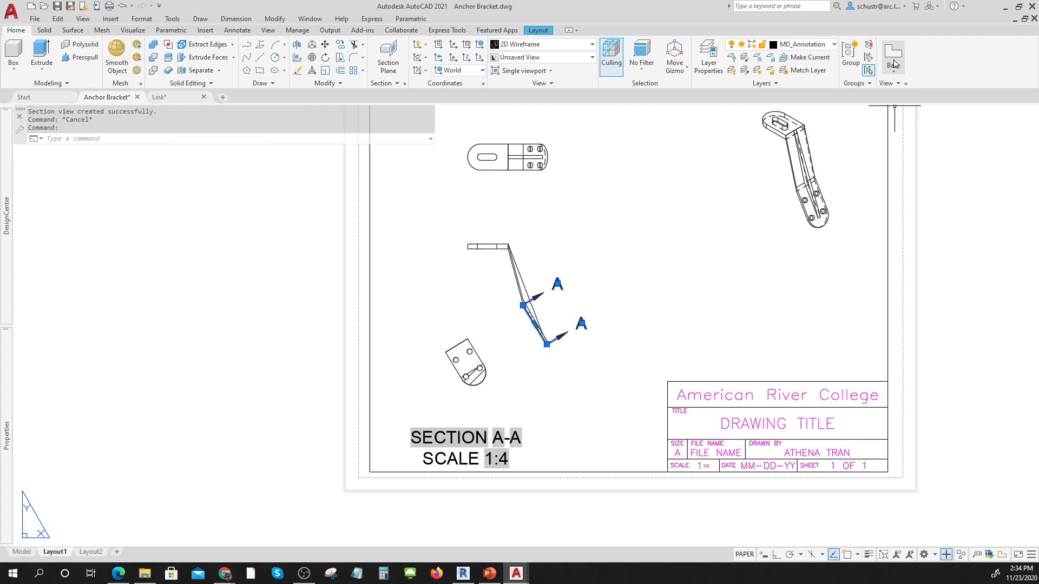
left_click(834, 44)
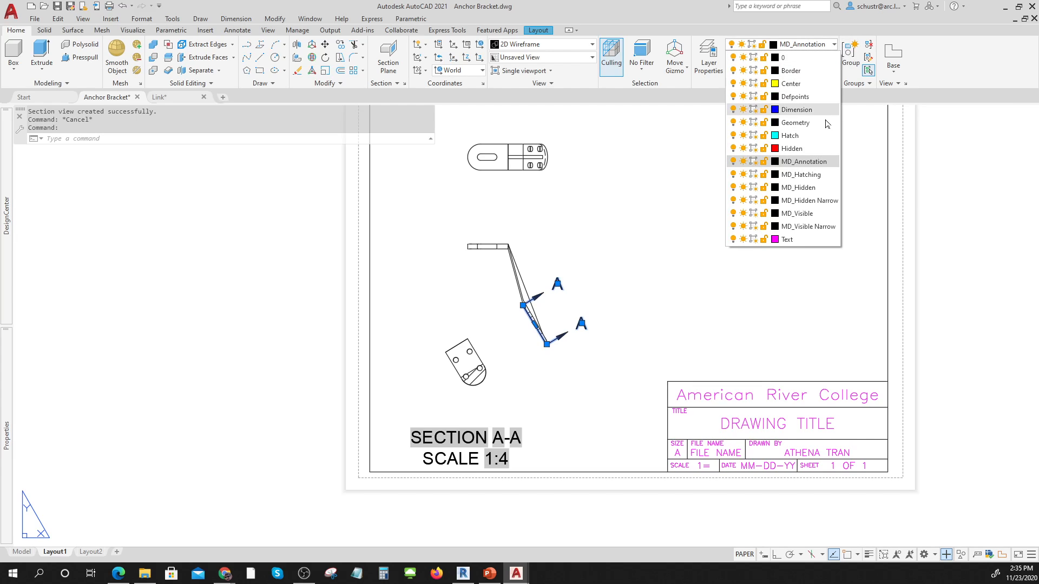
left_click(733, 161)
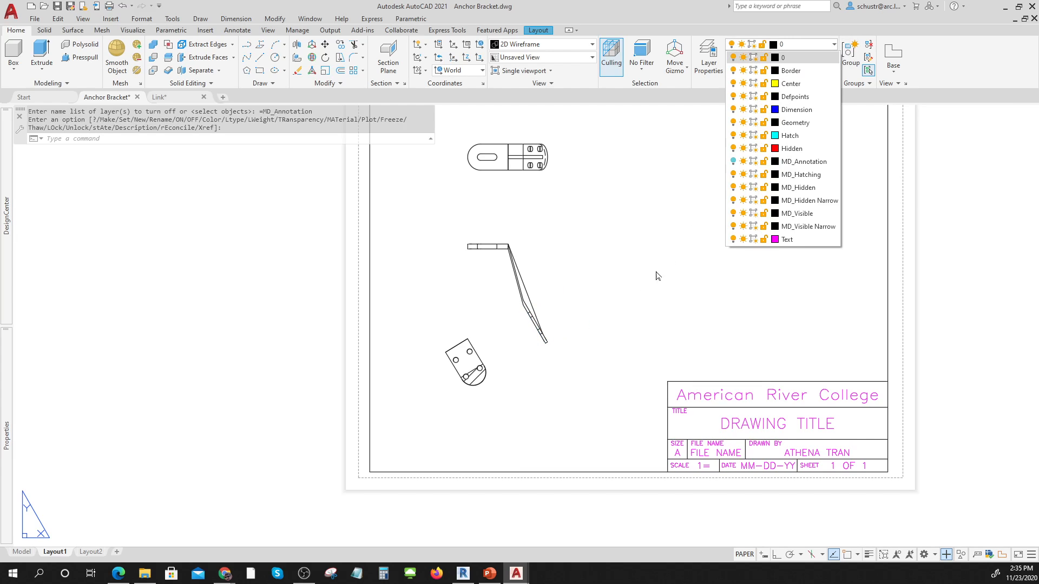
key("Escape")
Delete the section view located below and left of the front view
left_click(477, 385)
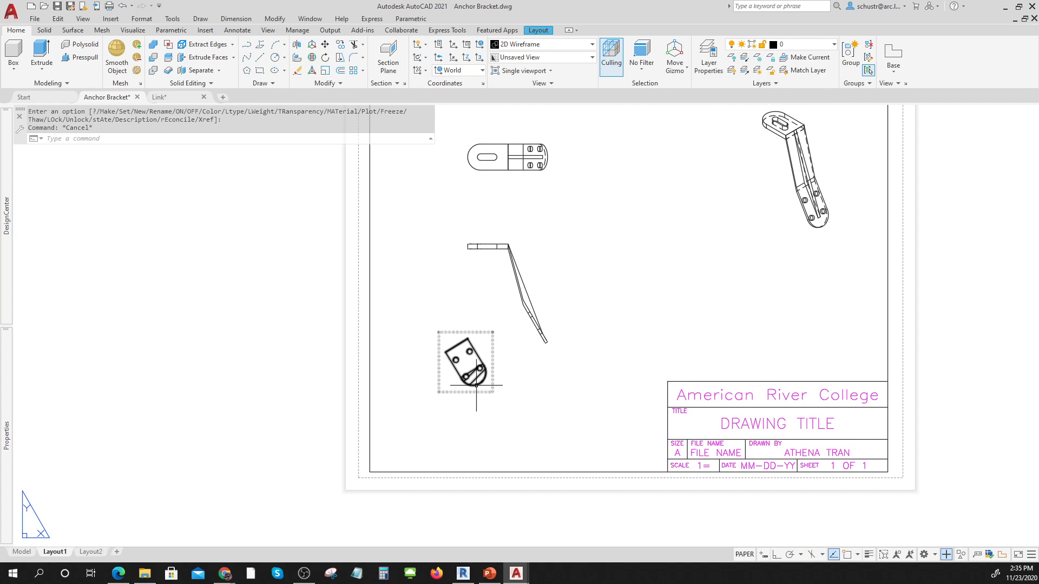
scroll(476, 385, "up", 5)
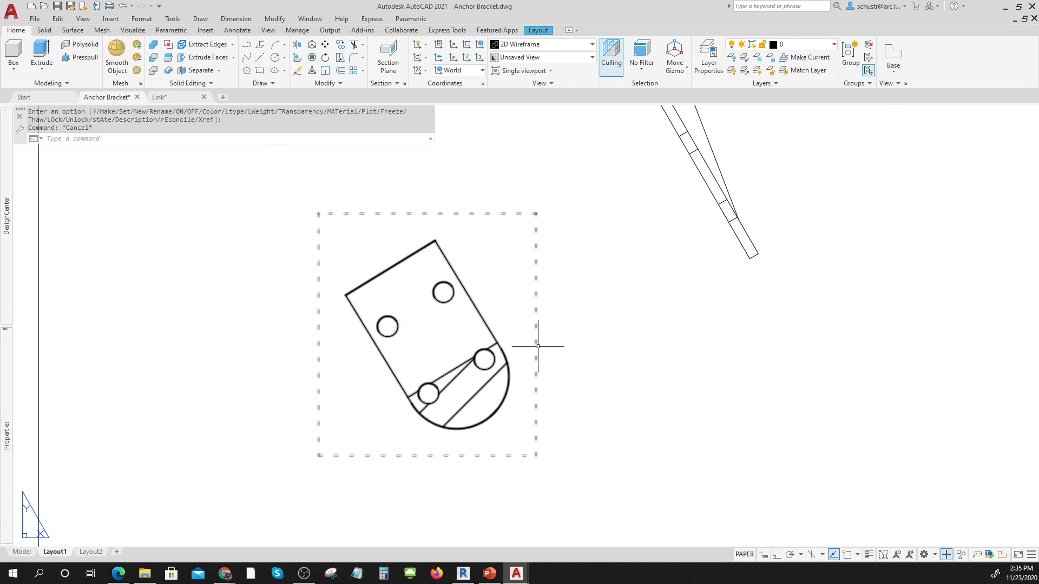
scroll(625, 456, "down", 2)
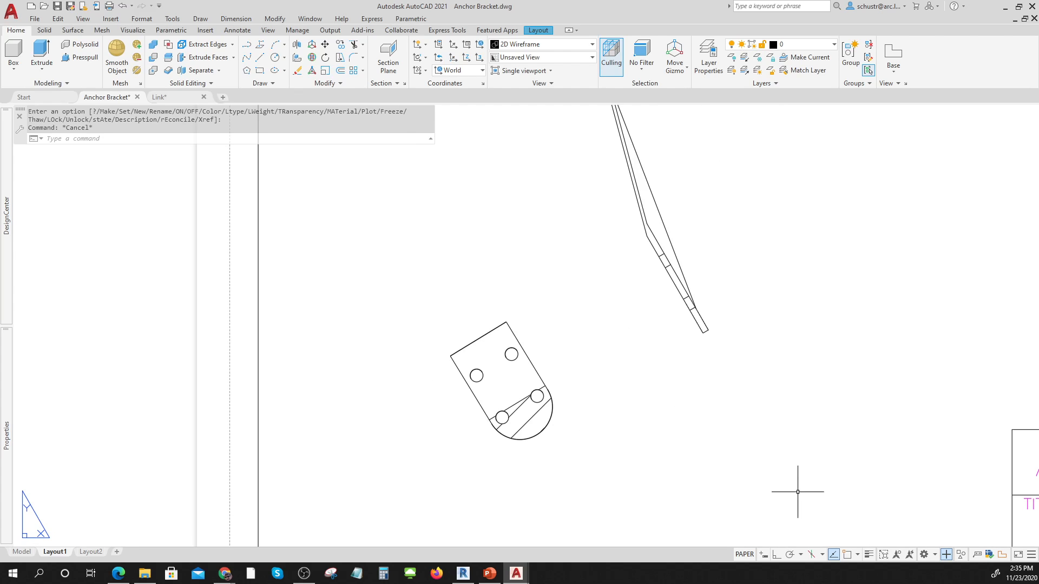
scroll(590, 467, "down", 4)
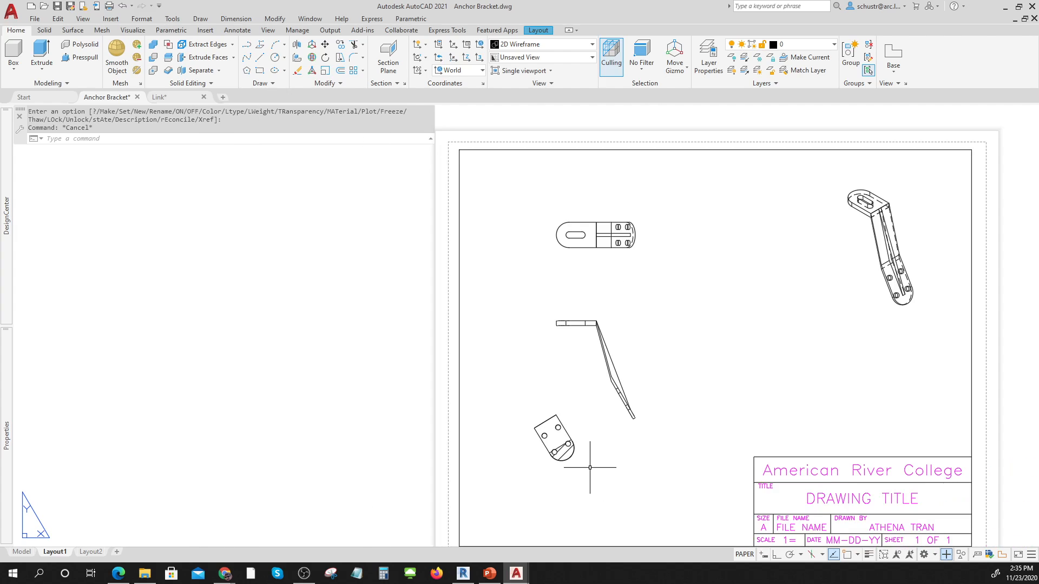
left_click(617, 499)
left_click(492, 449)
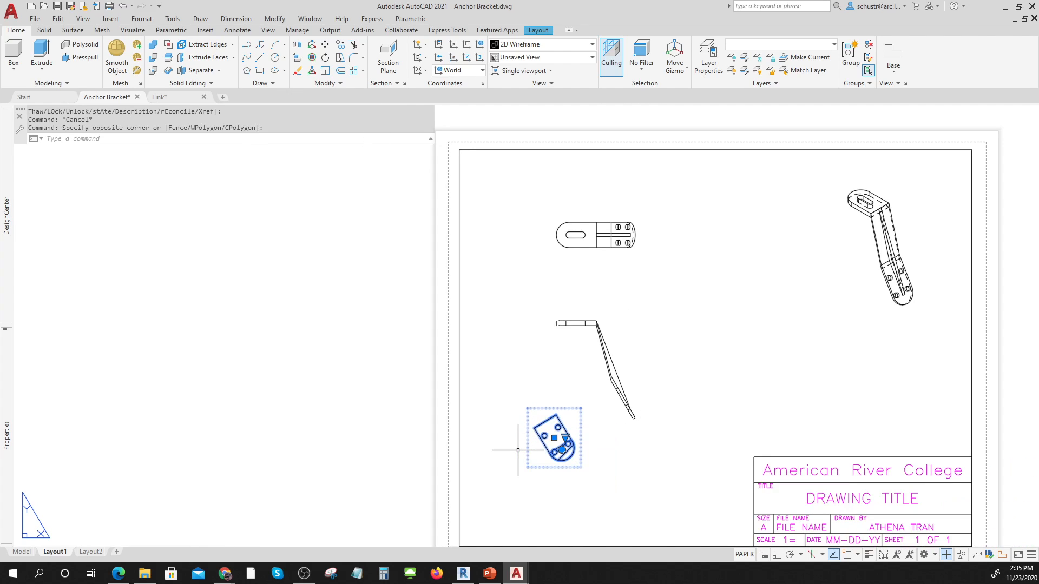
key("Delete")
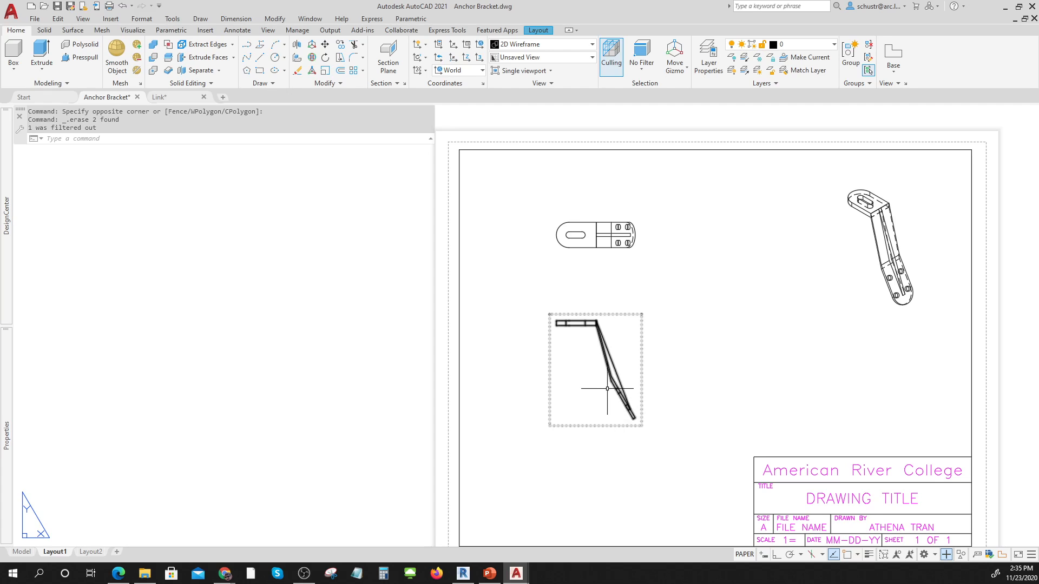
With object snap on, create a full section view along the front view's lower leg, from outer bend corner to tip, placed below and left
scroll(596, 392, "up", 3)
scroll(574, 394, "down", 2)
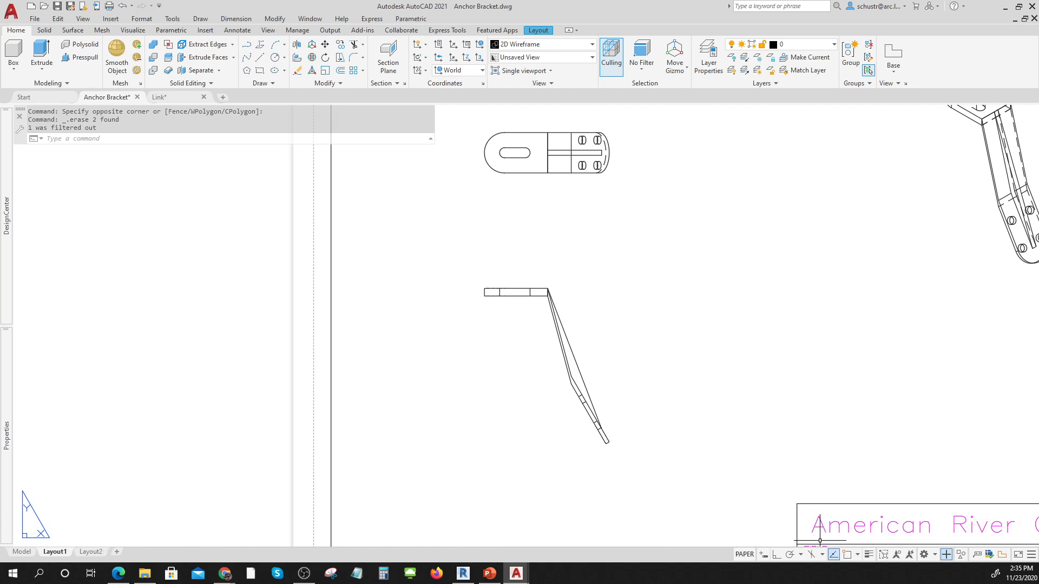
key("F3")
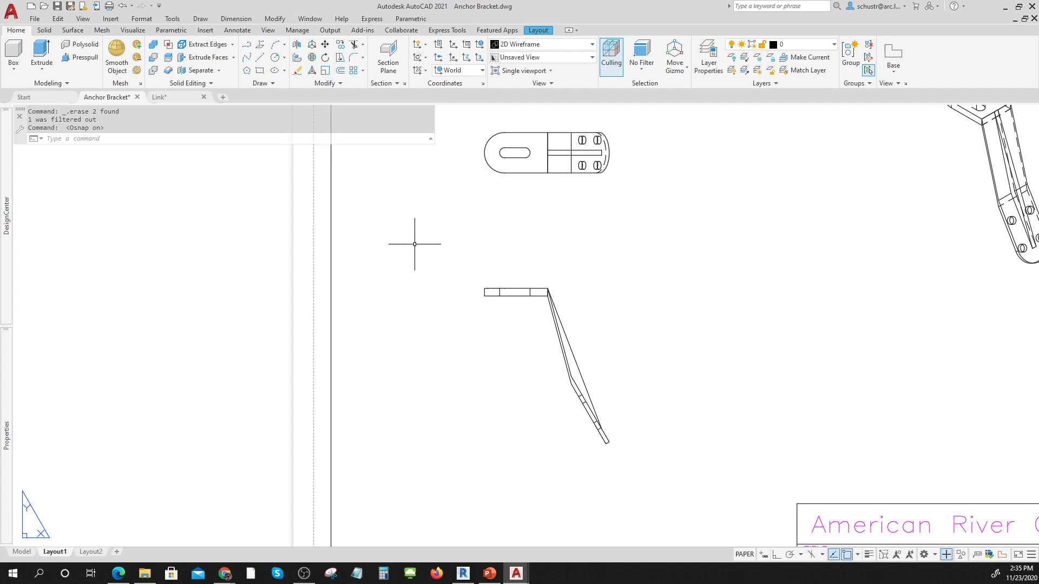
left_click(537, 31)
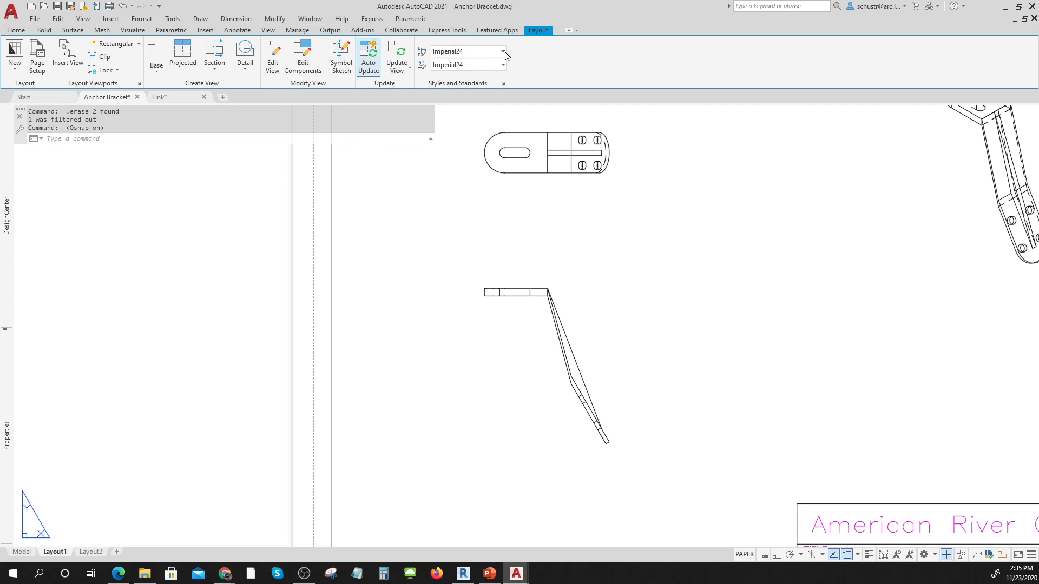
left_click(214, 52)
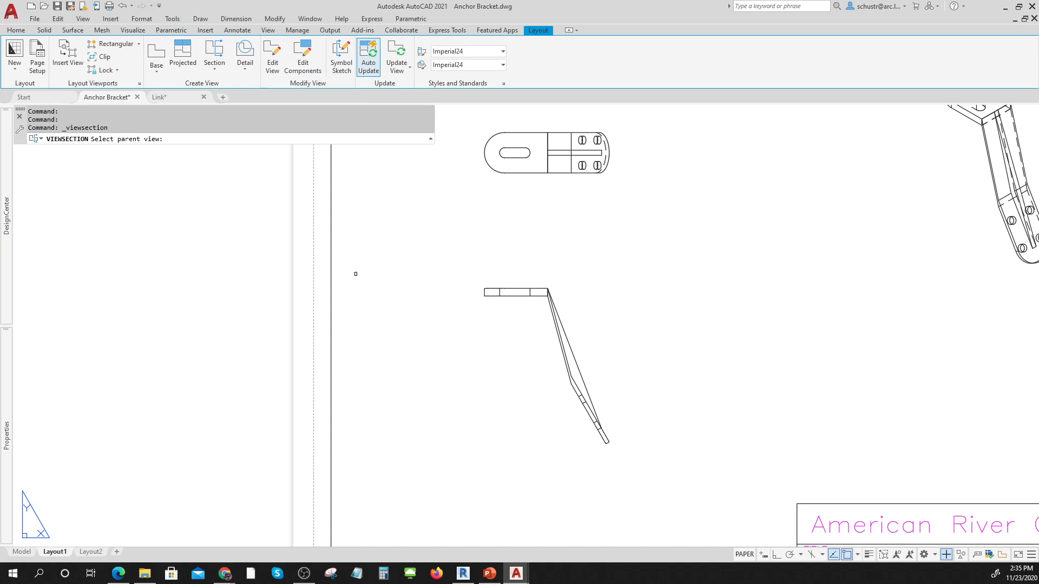
left_click(570, 385)
left_click(571, 385)
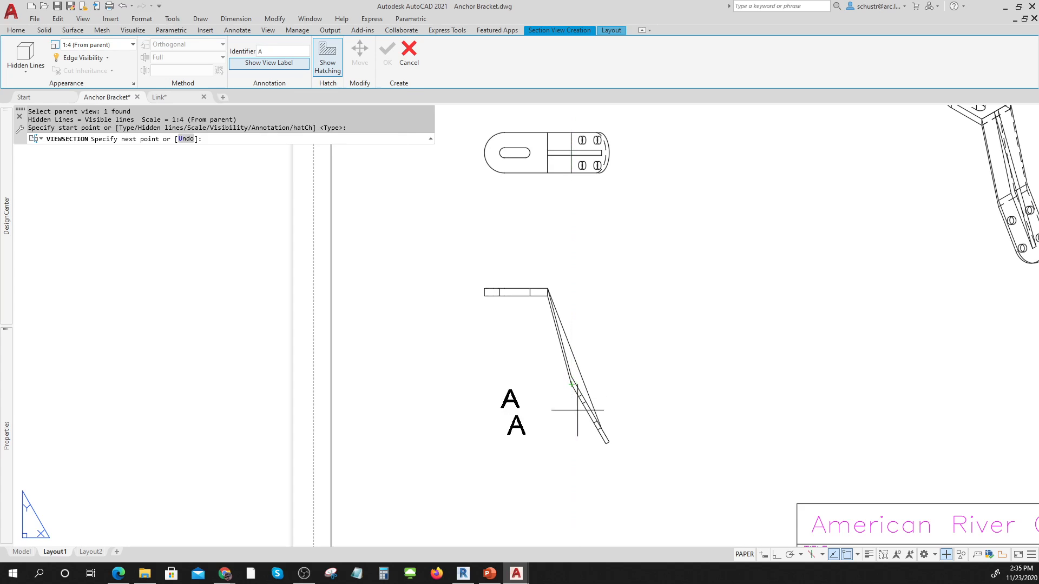
left_click(606, 443)
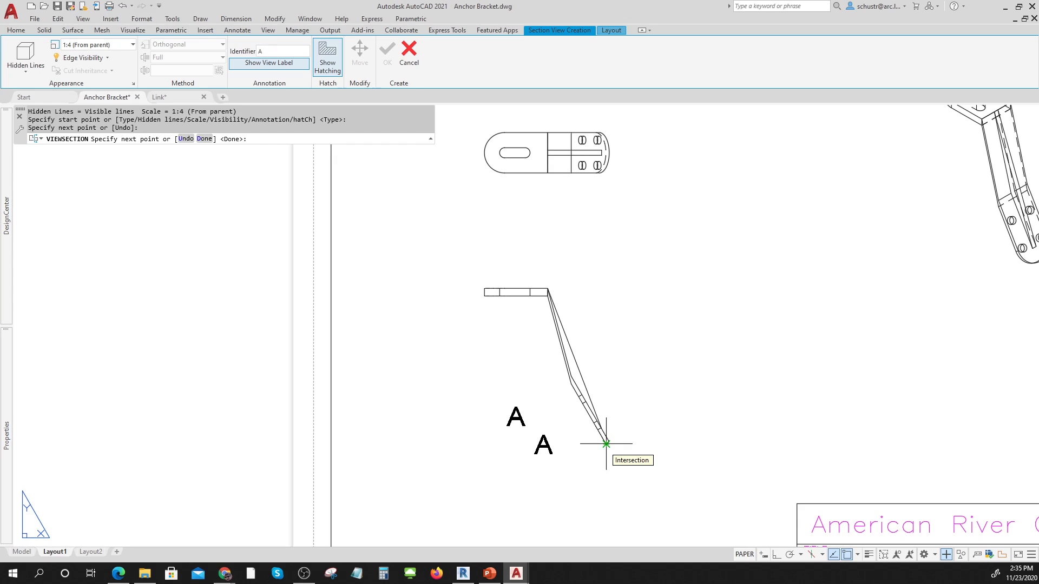
right_click(606, 444)
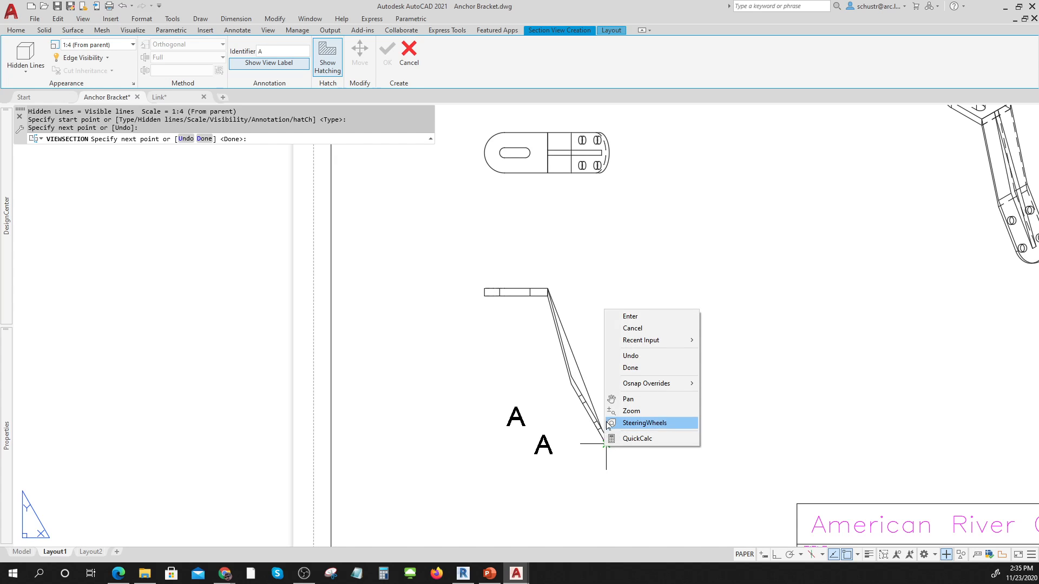
left_click(630, 318)
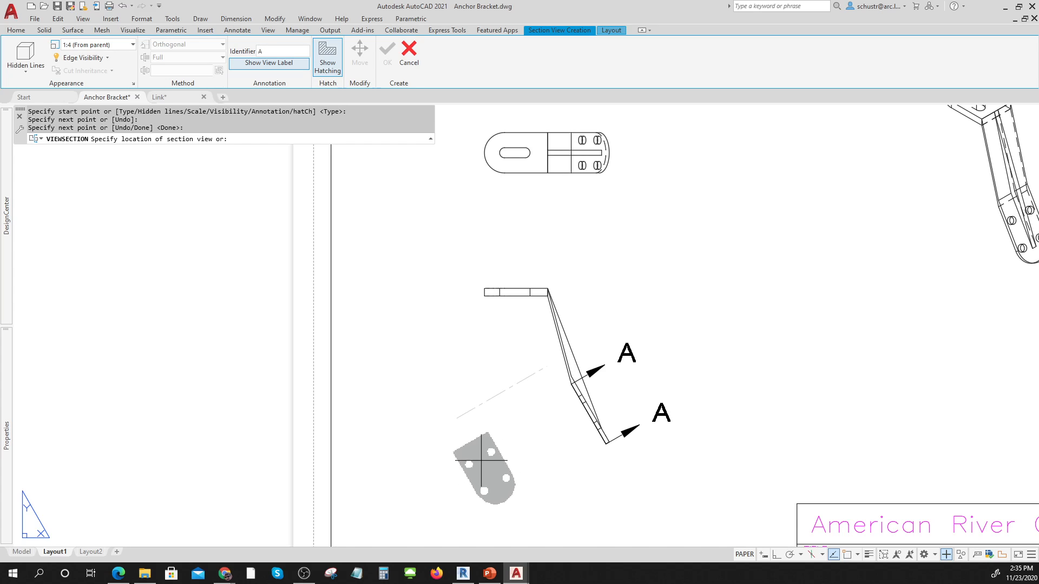
left_click(481, 461)
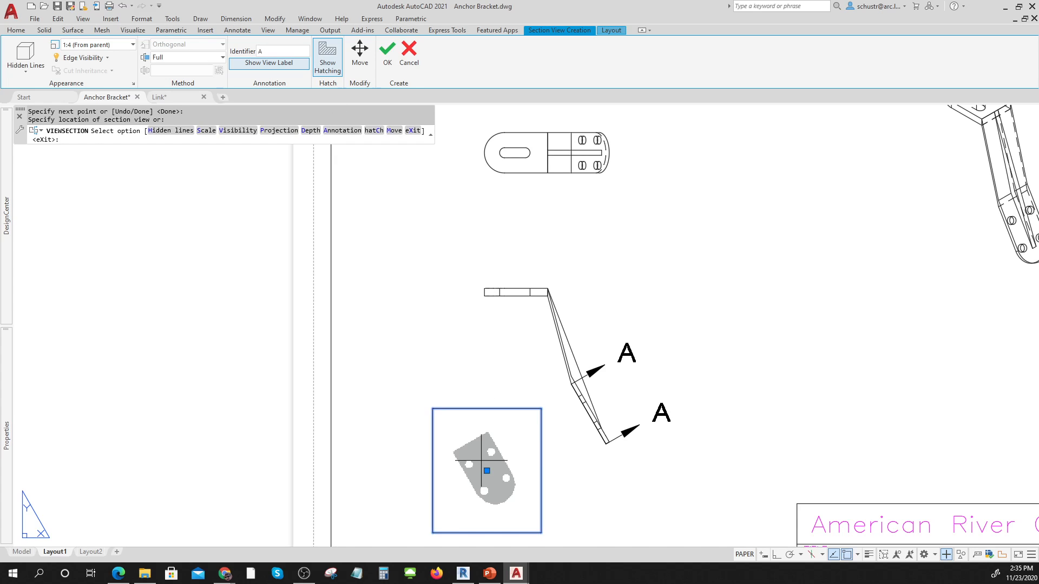
left_click(387, 51)
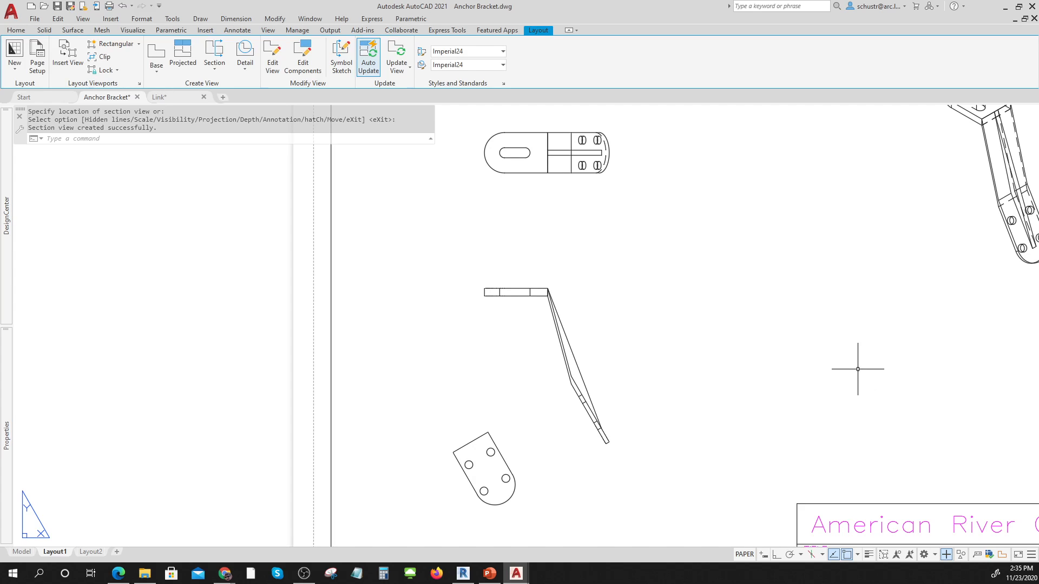
Make Text the current layer
left_click(23, 33)
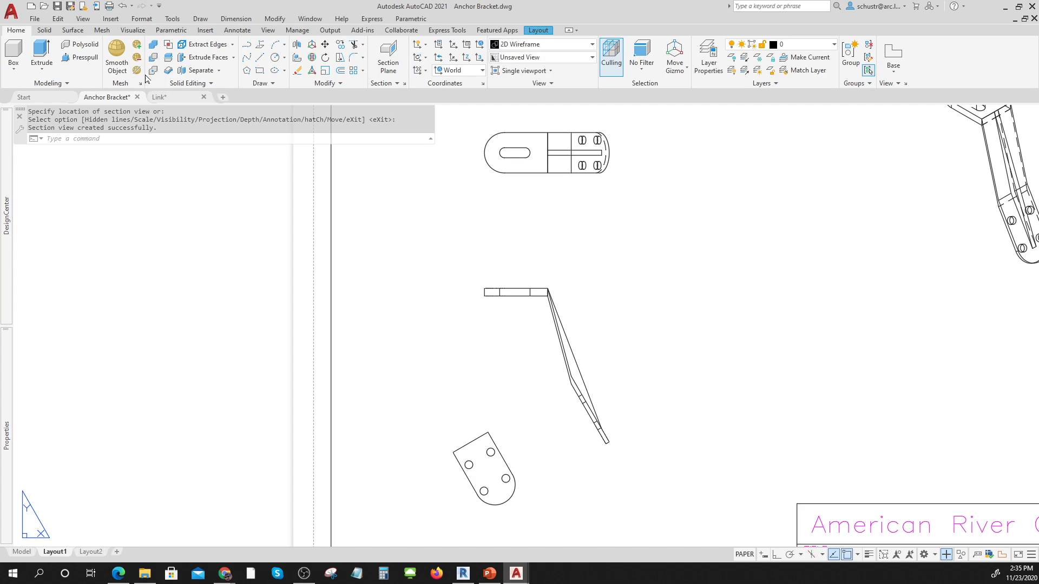
left_click(835, 45)
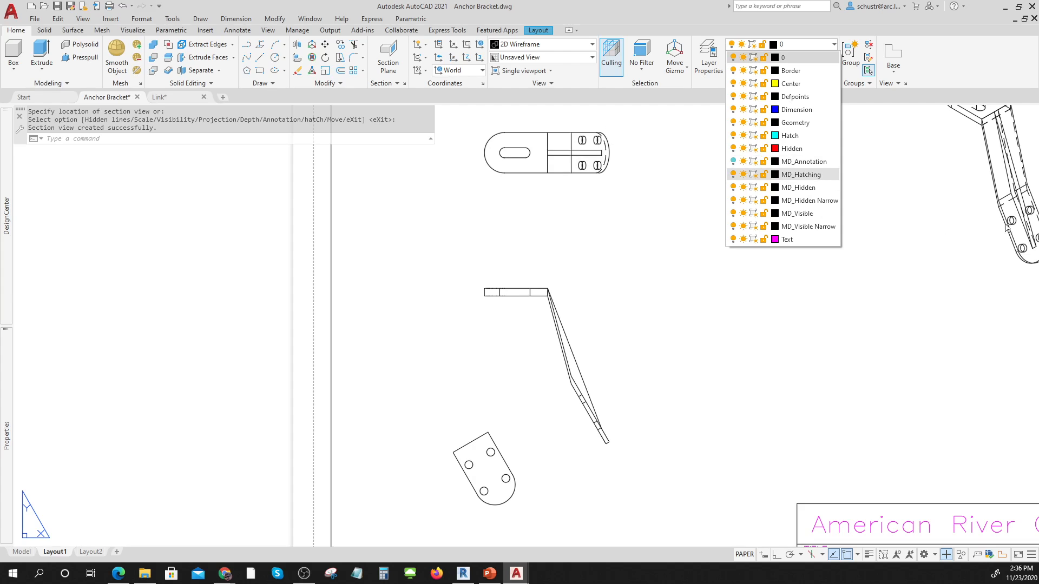
scroll(926, 269, "down", 2)
left_click(926, 269)
left_click(656, 214)
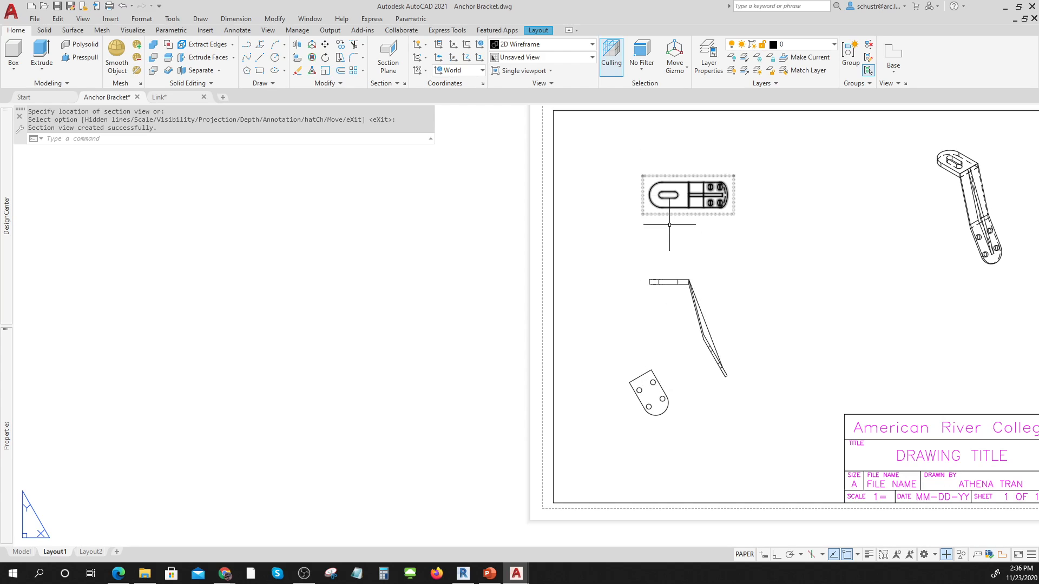
scroll(730, 330, "up", 4)
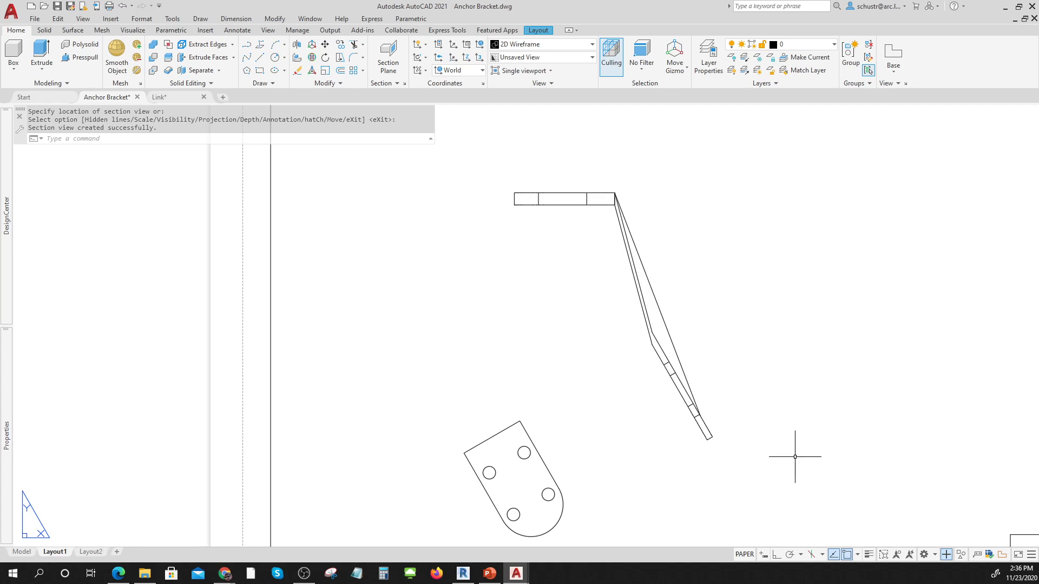
scroll(726, 355, "down", 4)
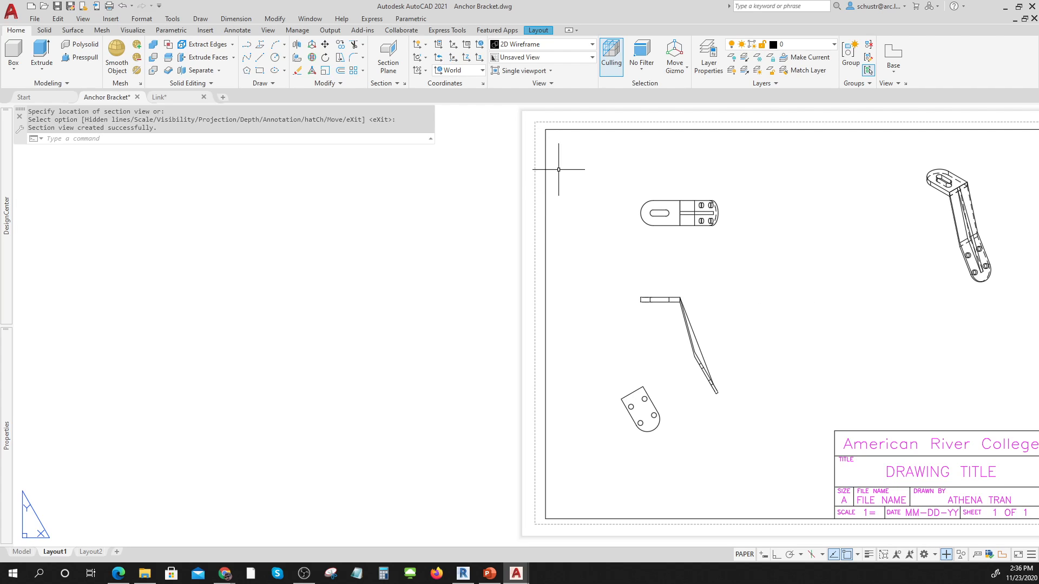
left_click(833, 48)
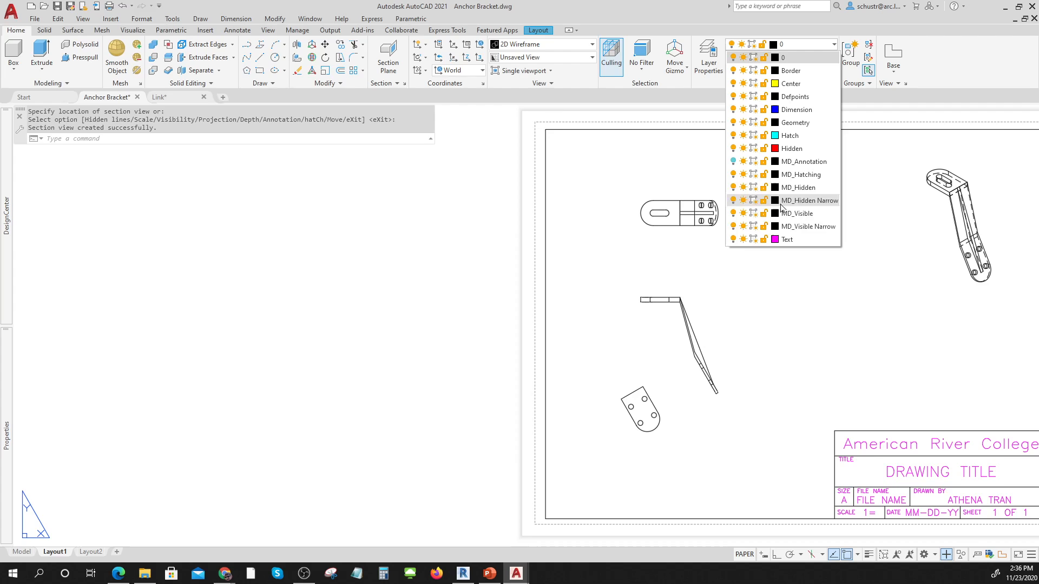
left_click(784, 238)
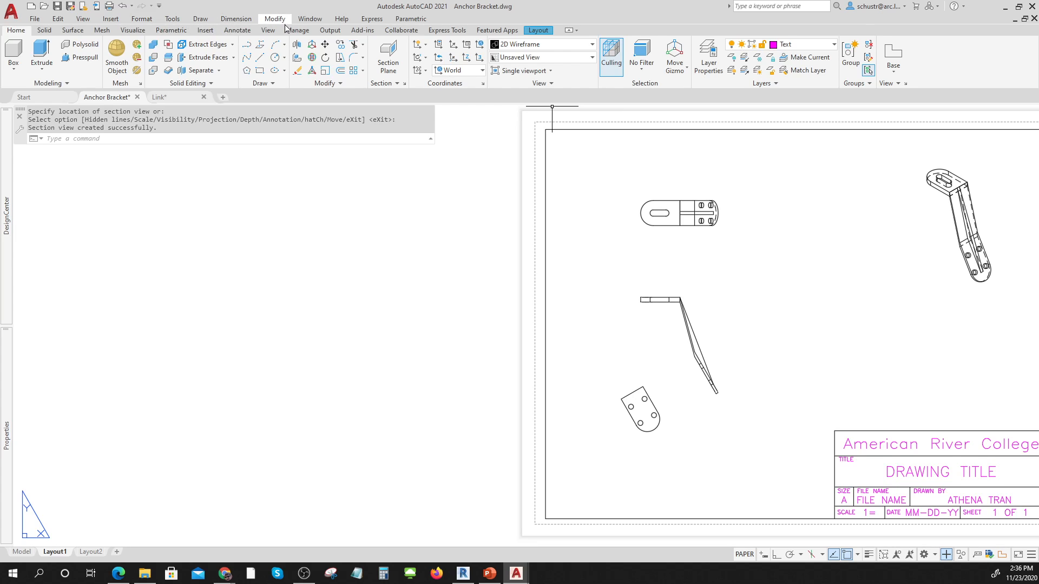
left_click(237, 30)
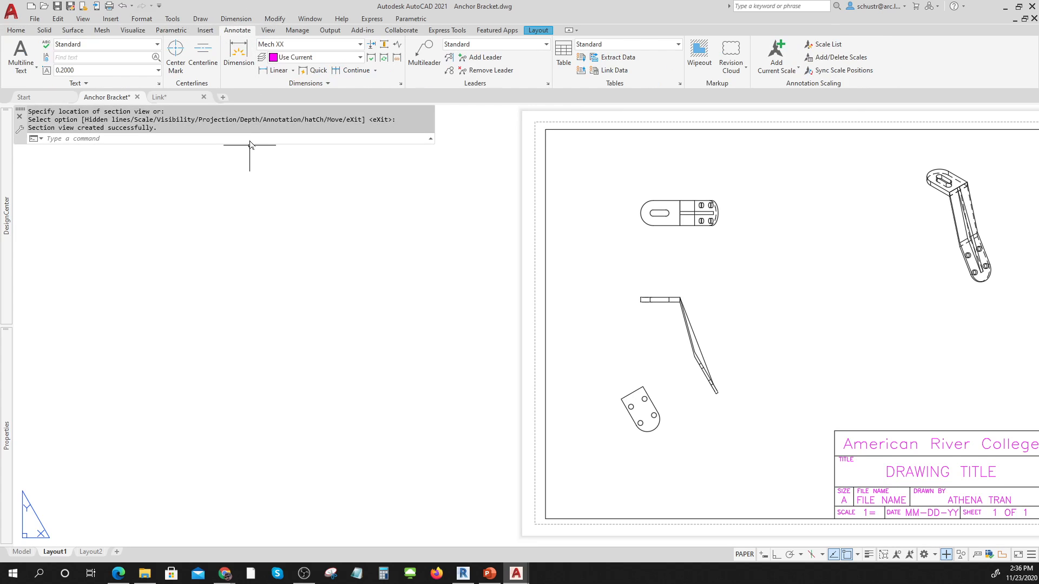
left_click(273, 70)
scroll(712, 322, "up", 8)
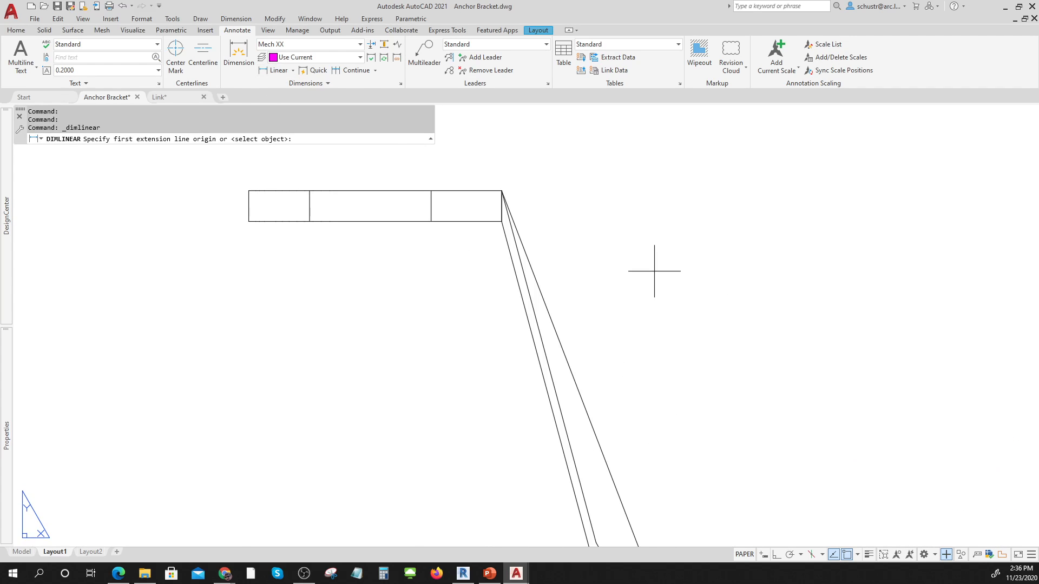
middle_click_drag(568, 227, 669, 414)
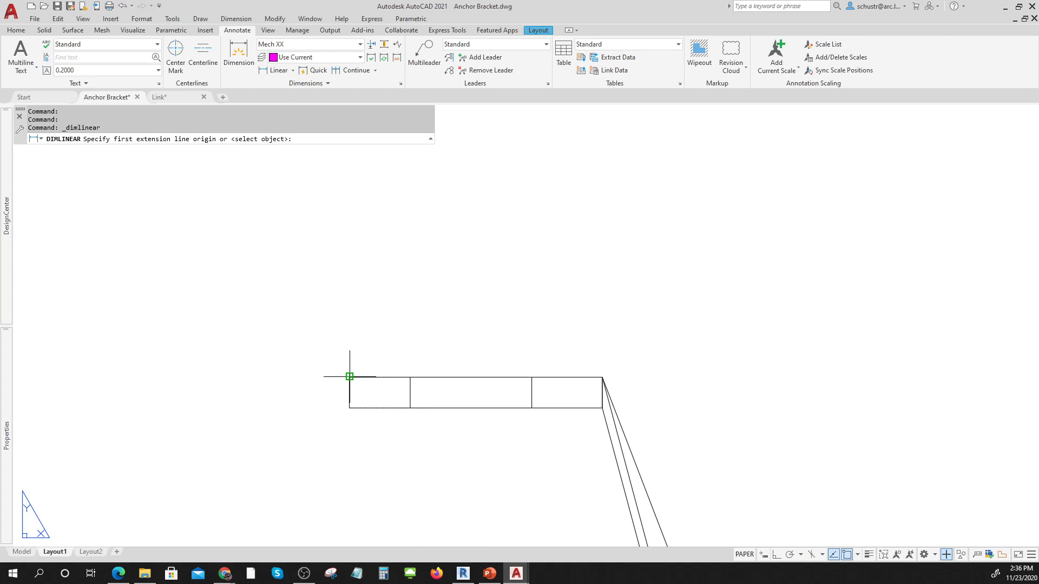
scroll(349, 377, "down", 3)
scroll(357, 353, "down", 3)
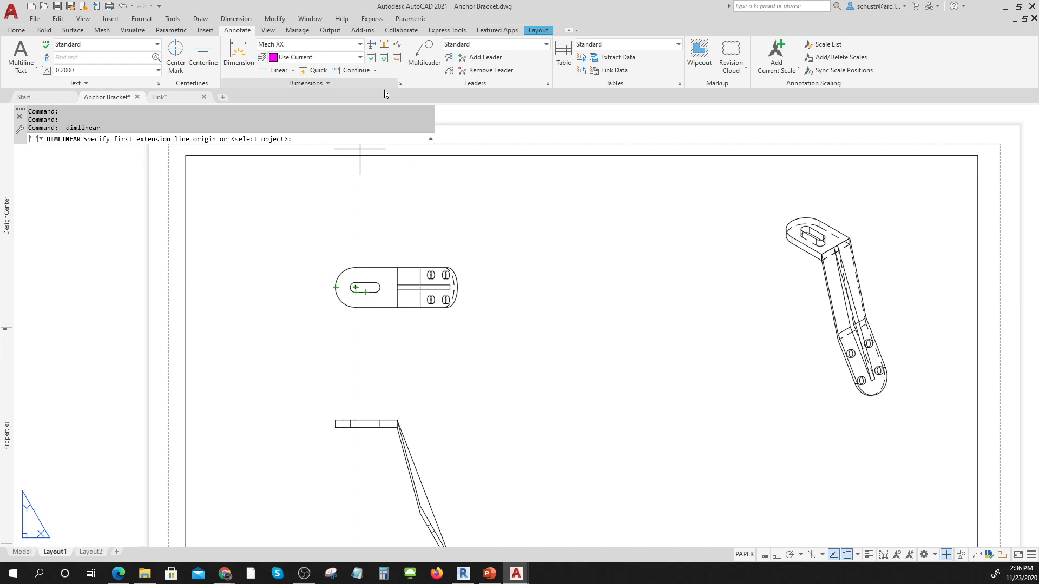
left_click(330, 86)
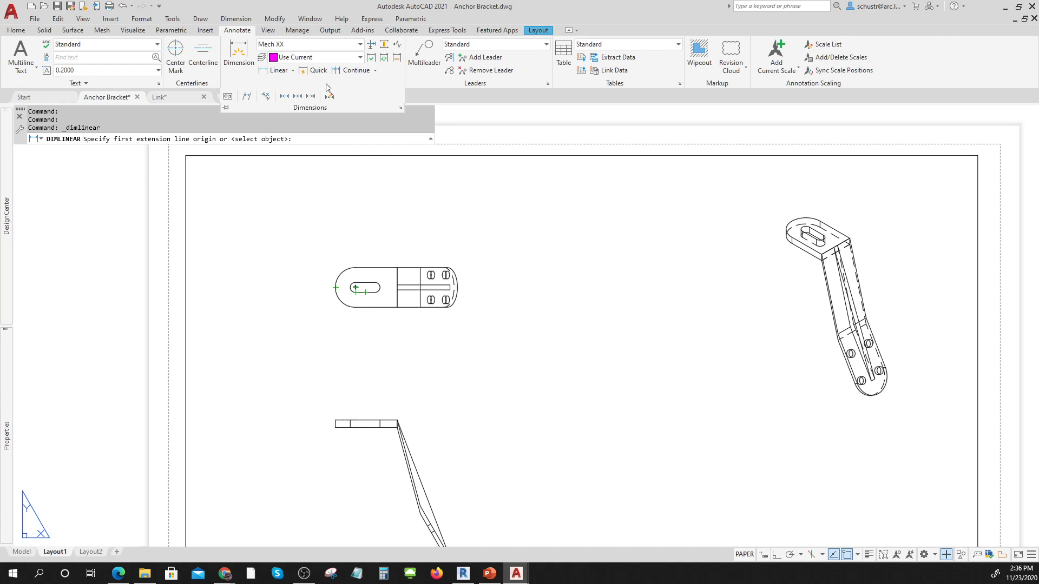
left_click(293, 70)
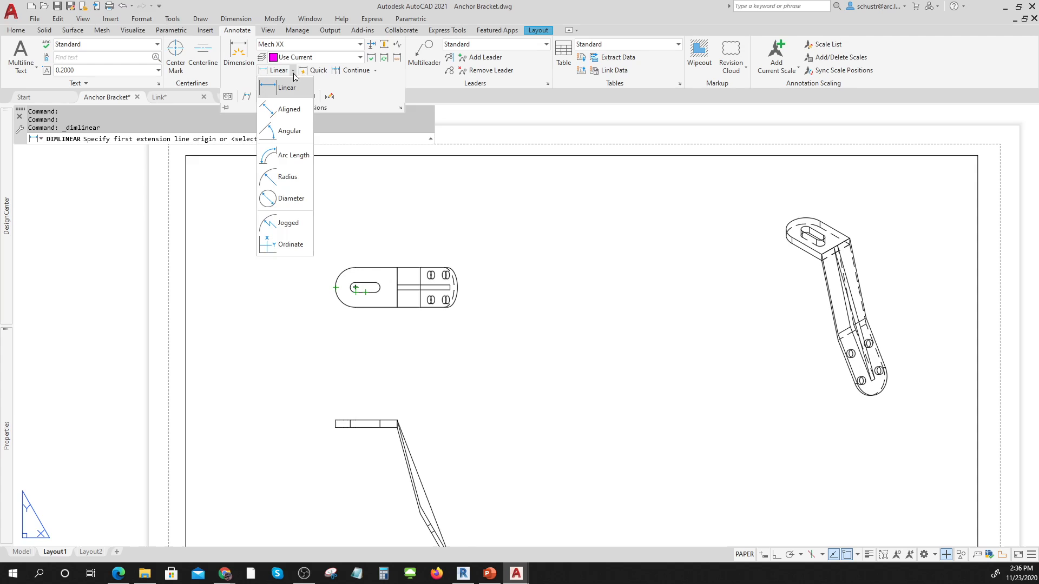
left_click(411, 164)
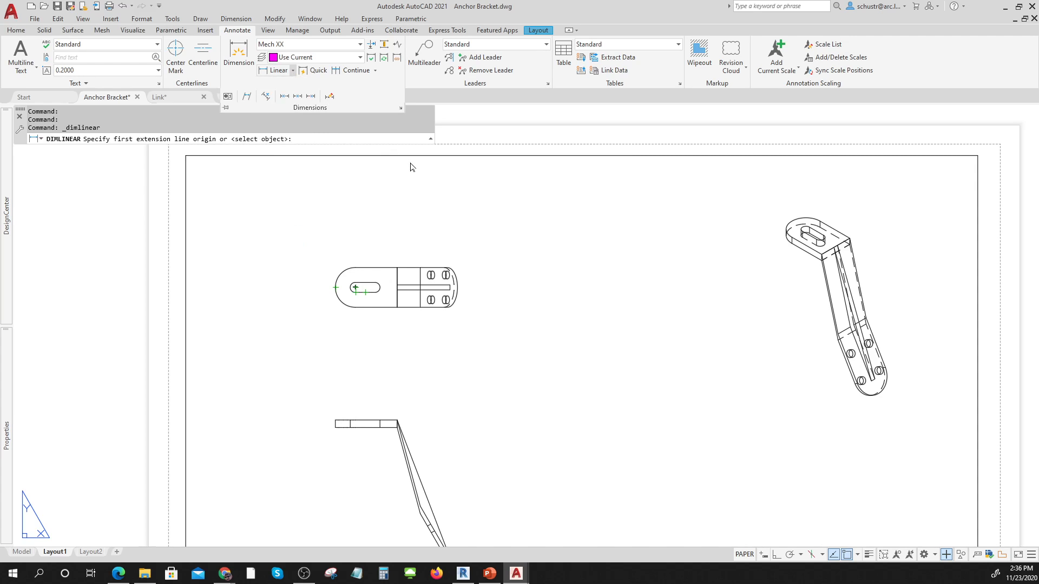
key("Escape")
key("Escape")
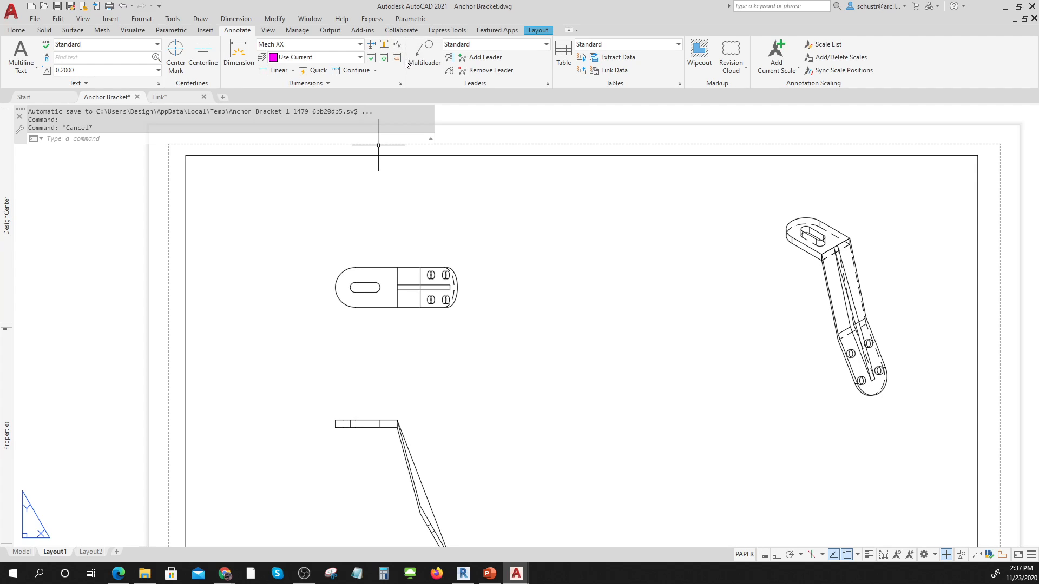
left_click(400, 85)
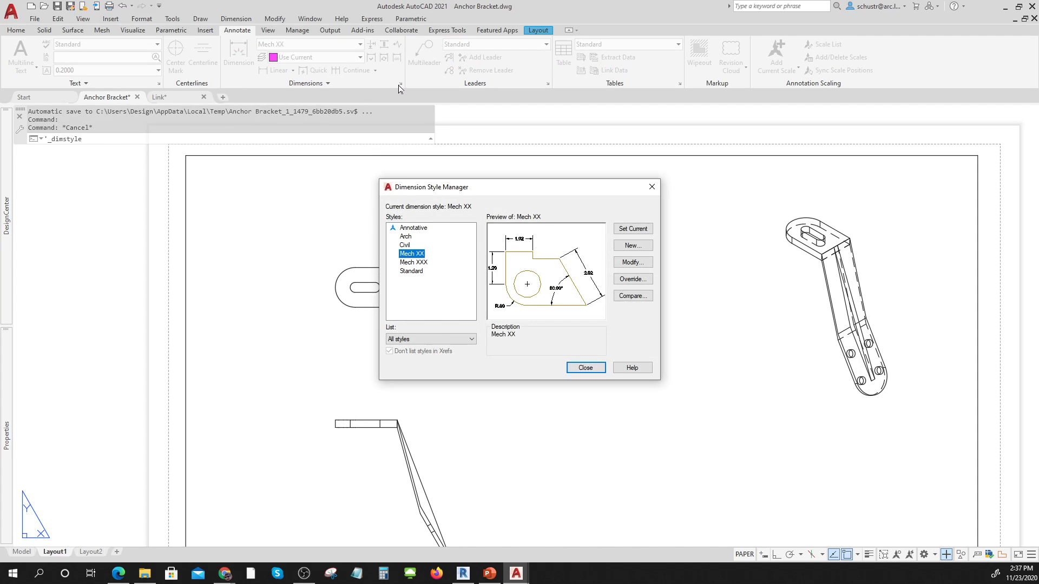
left_click(586, 368)
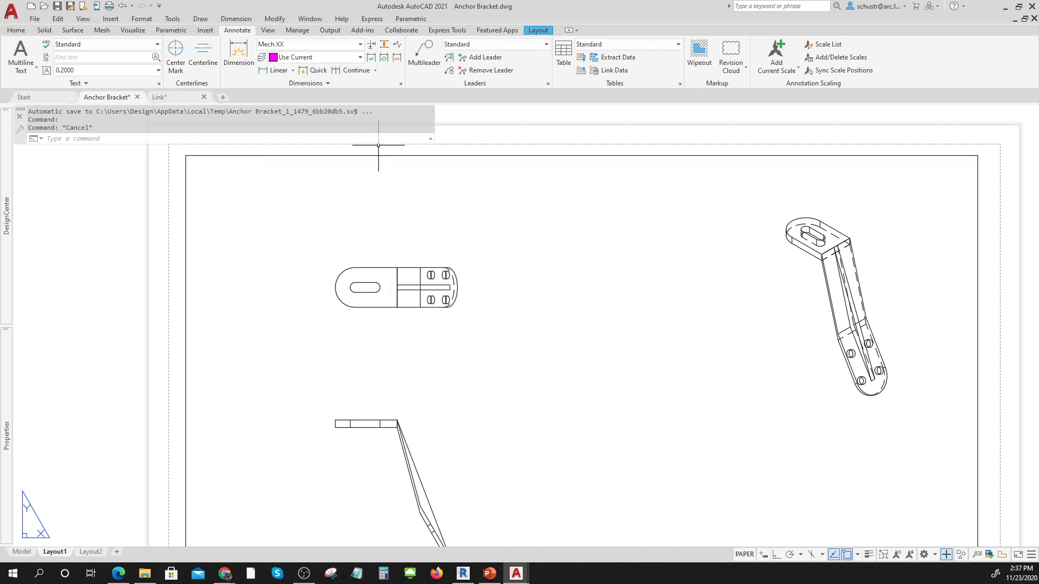
Add a center mark to the top view's large rounded end and place a horizontal dimension below from it to the first bend edge
left_click(180, 56)
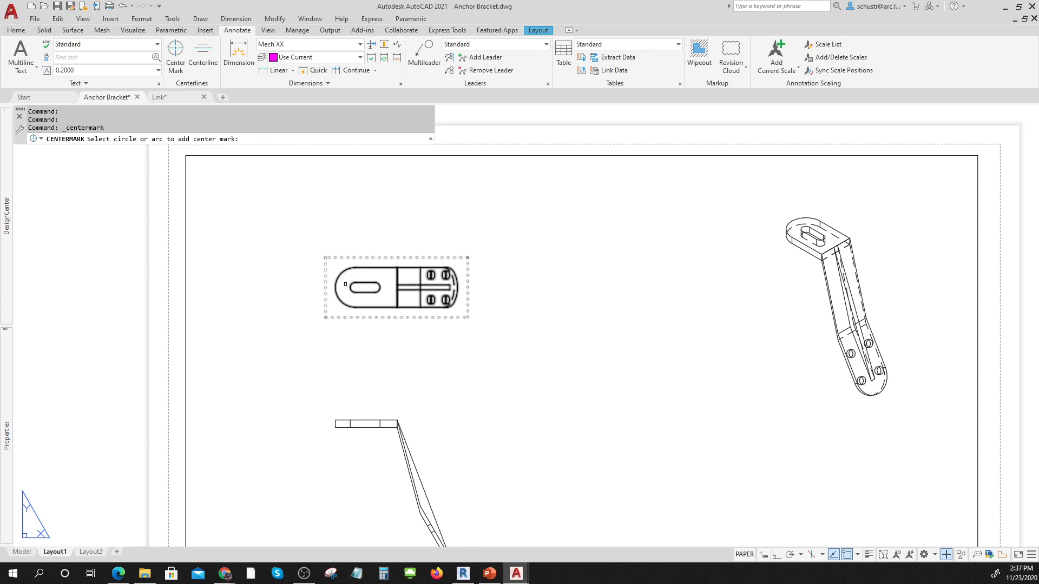
left_click(337, 282)
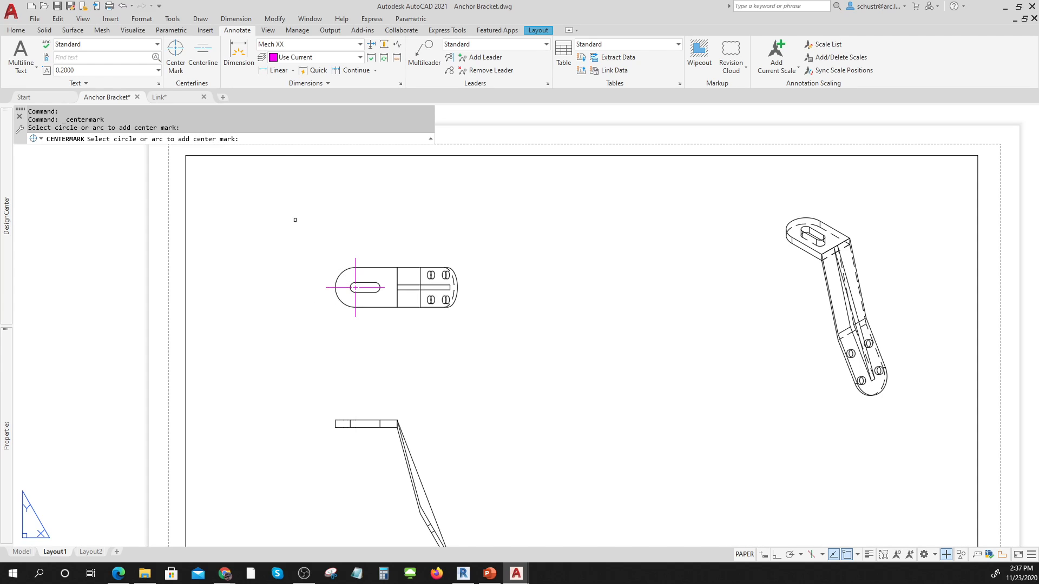
left_click(277, 71)
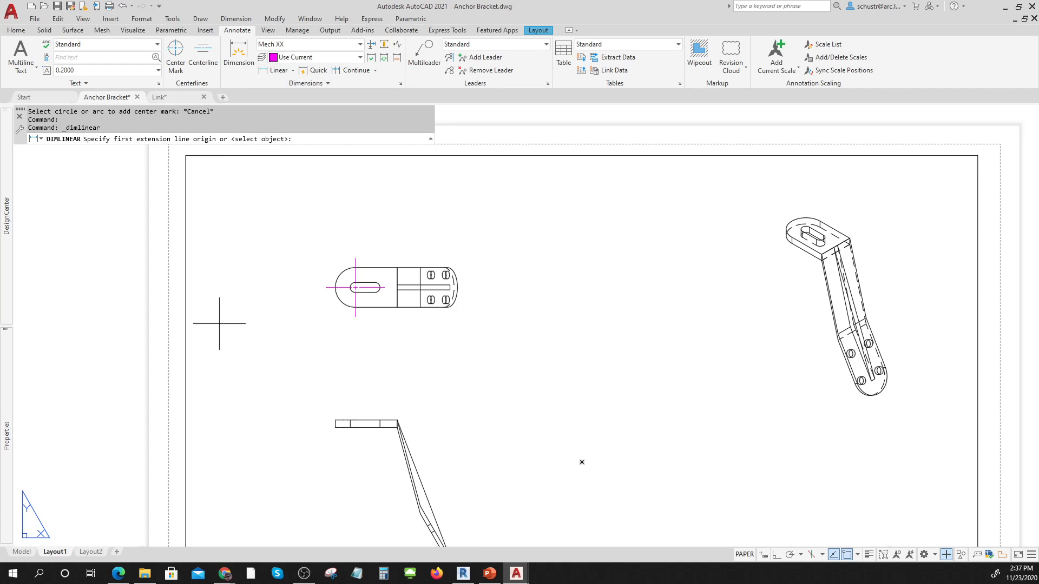
left_click(356, 317)
left_click(397, 307)
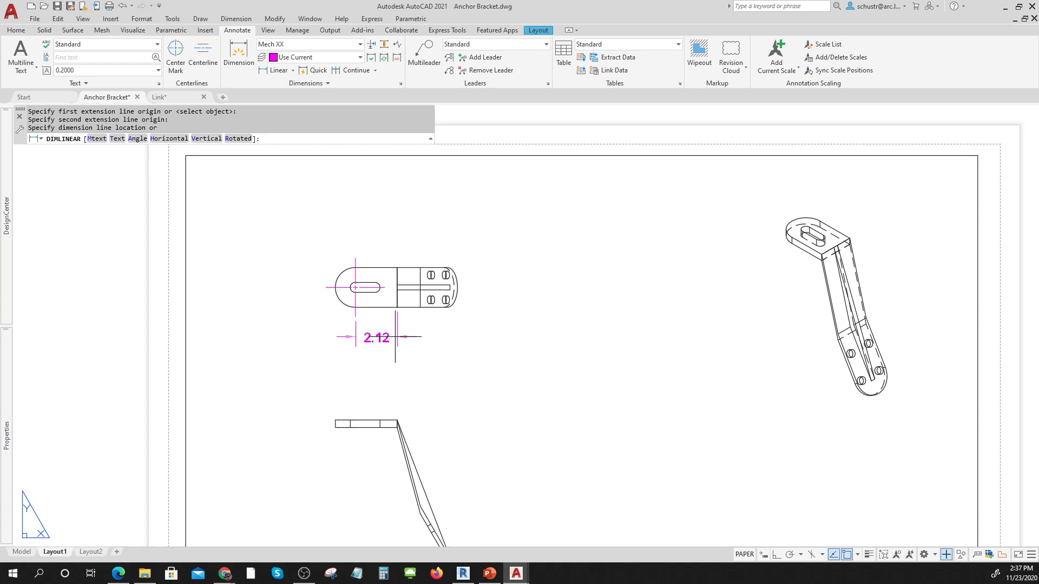
left_click(392, 344)
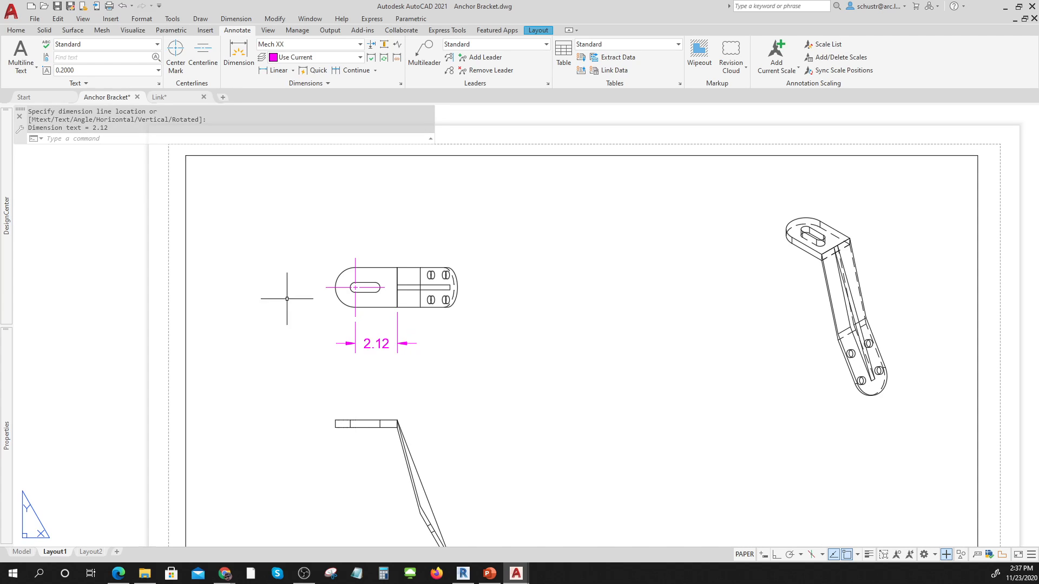
Add radius dimensions to the top view's large rounded end and to the slot's outer end arc
left_click(293, 71)
left_click(287, 177)
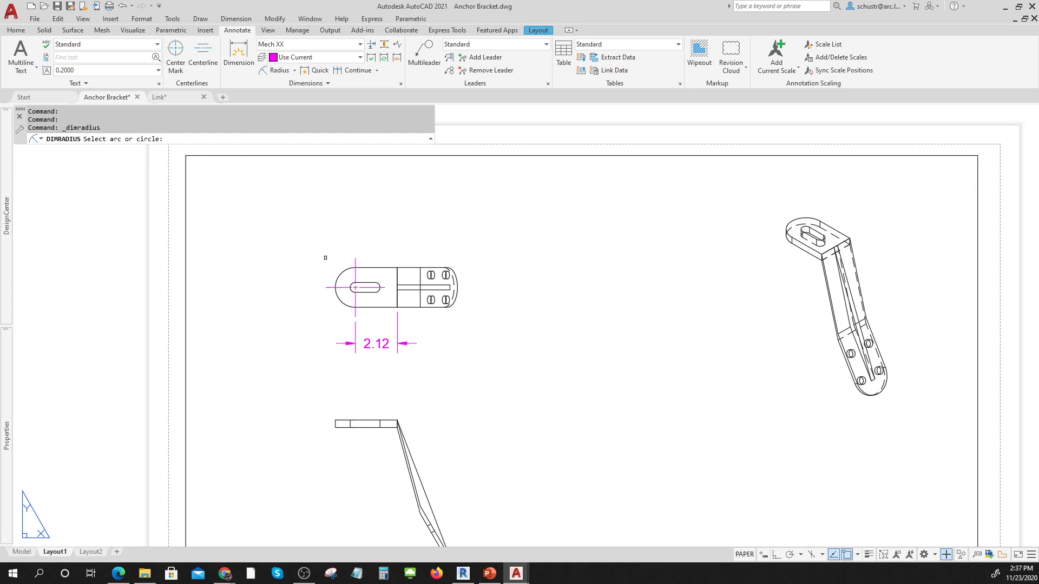
left_click(340, 269)
left_click(316, 244)
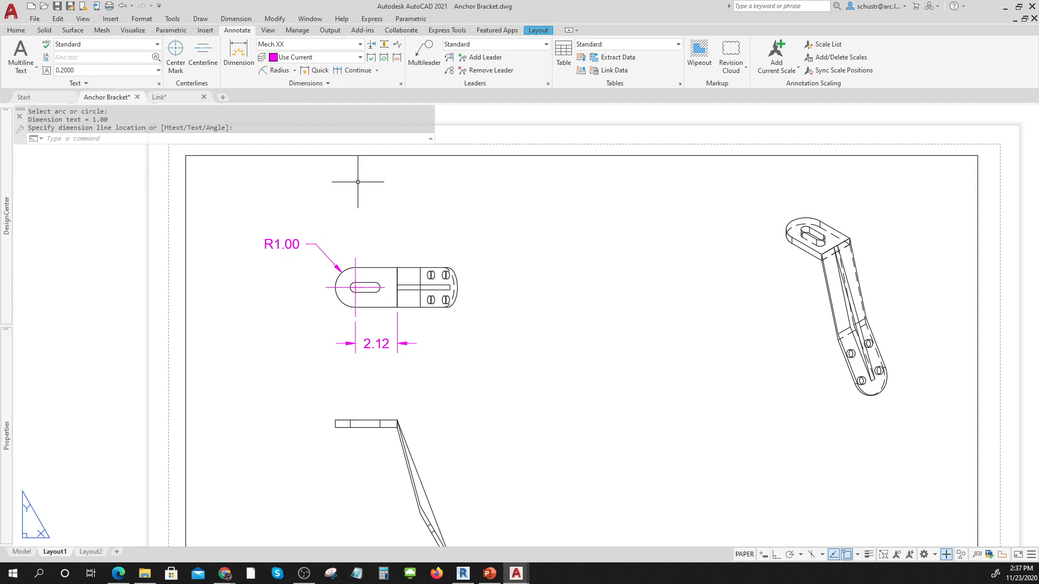
left_click(279, 70)
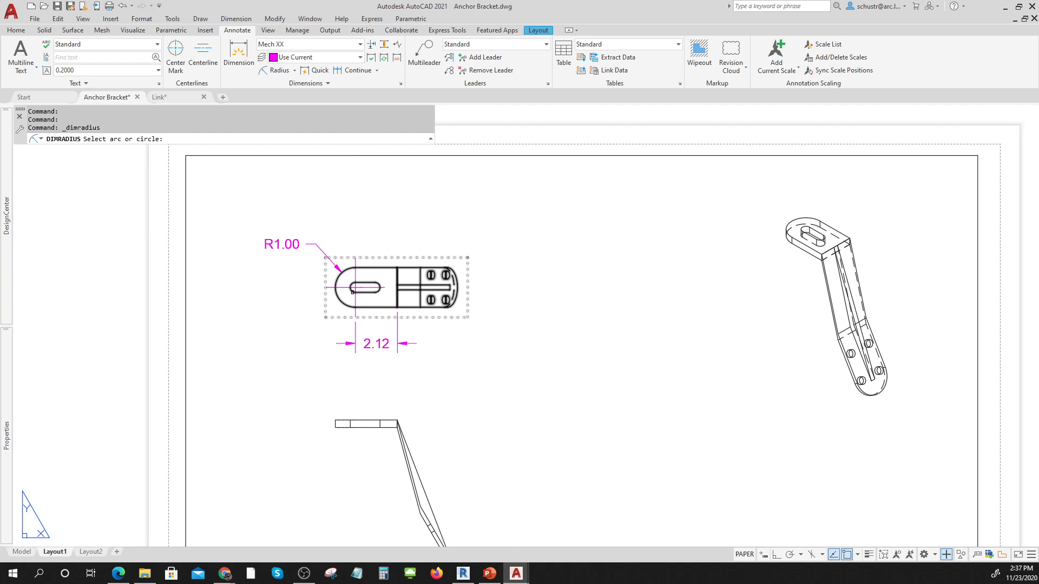
left_click(353, 293)
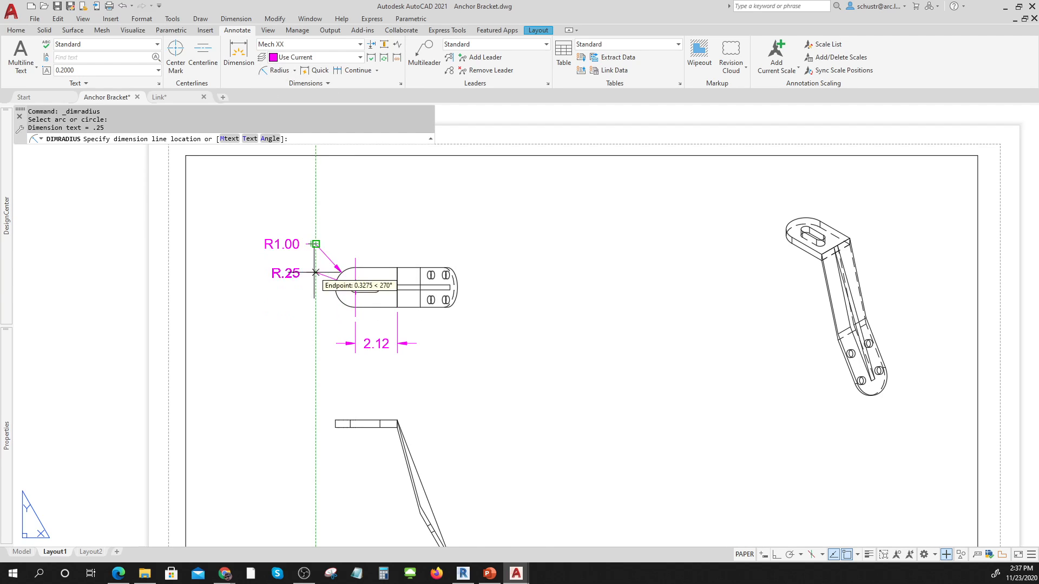
left_click(315, 319)
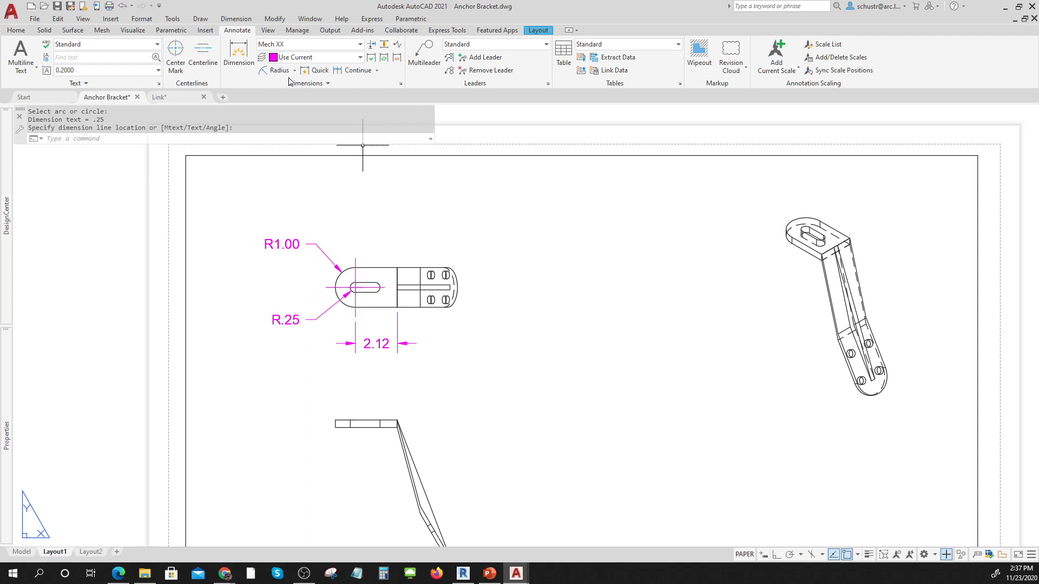
Add a center mark to the slot's inner end arc and dimension the slot's center-to-center distance horizontally above the top view
left_click(175, 51)
left_click(378, 286)
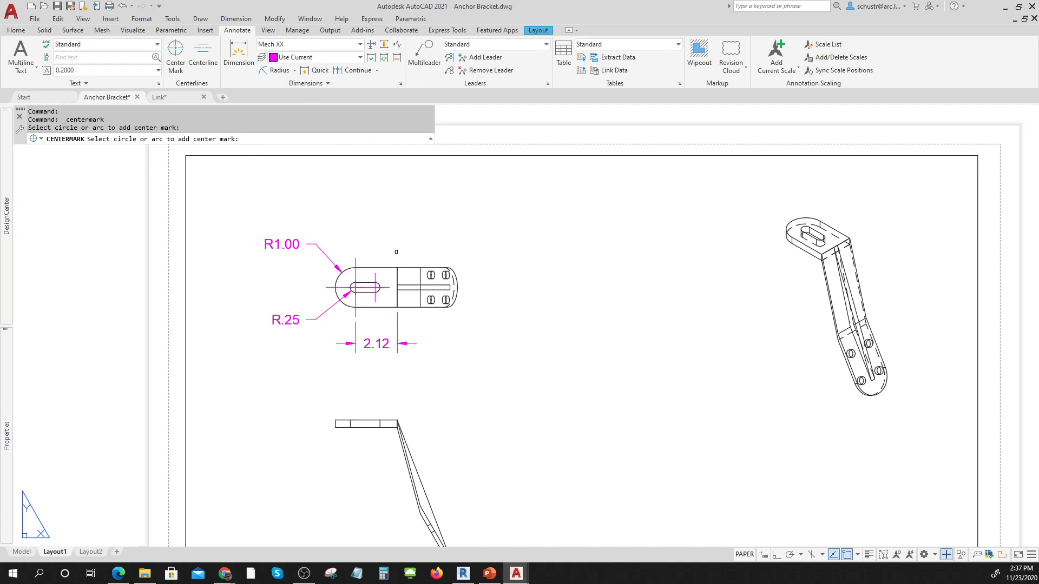
left_click(294, 71)
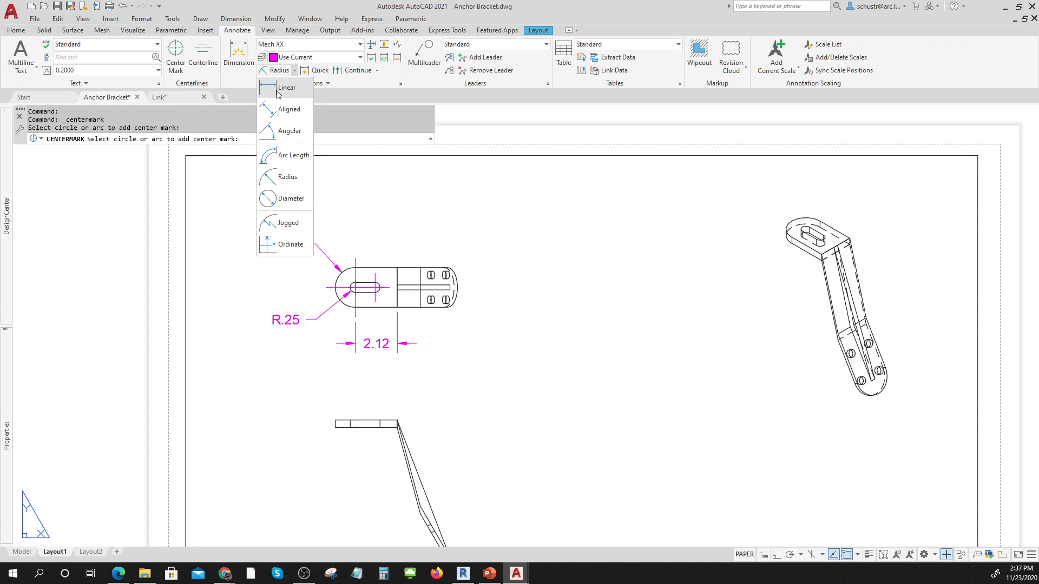
left_click(281, 87)
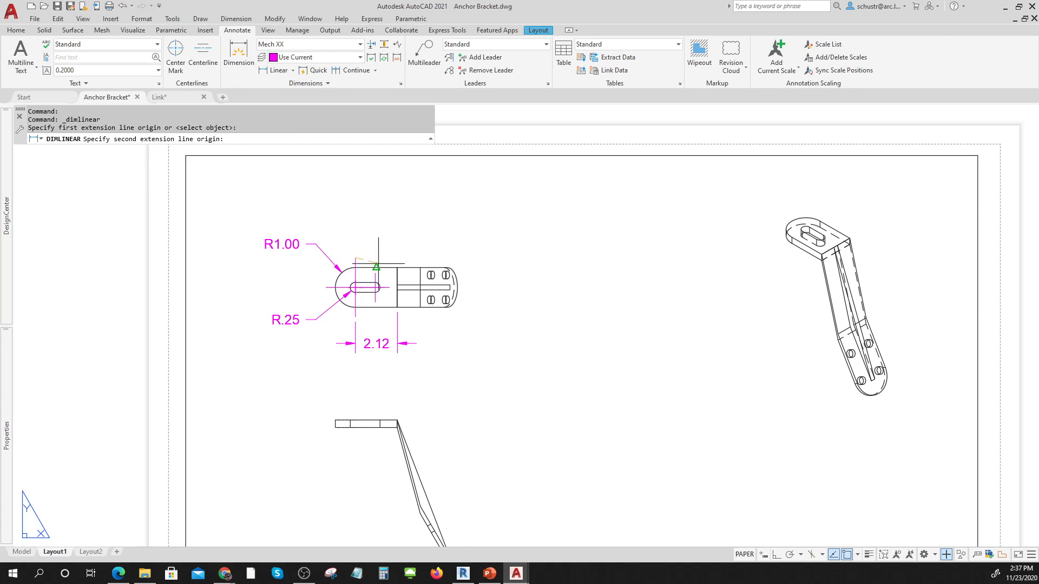
left_click(356, 258)
left_click(376, 273)
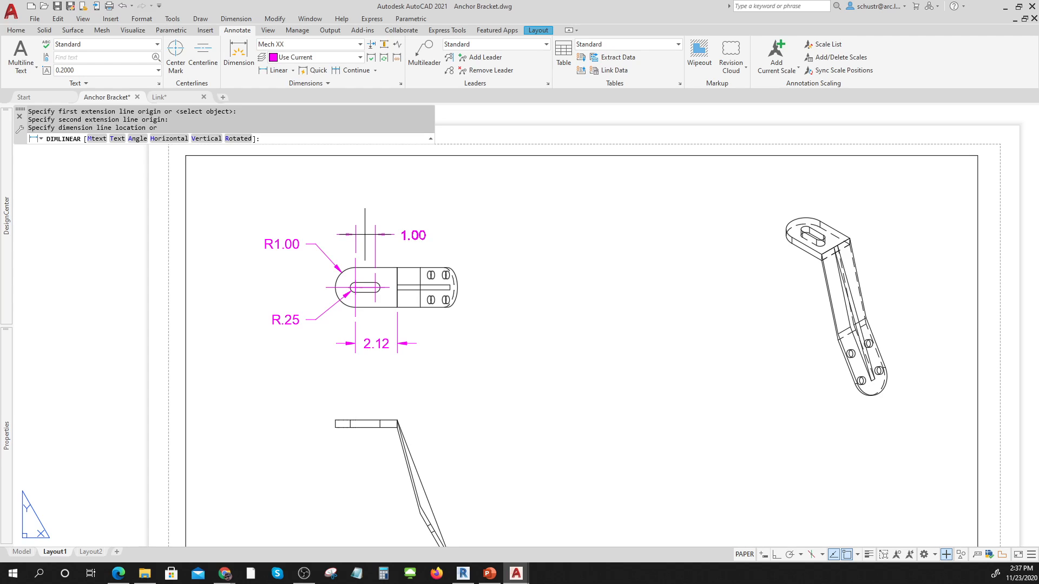
left_click(365, 234)
Add an aligned dimension along the front view's long slanted leg, from the upper bend corner to the lower bend, placed outside the bracket
middle_click_drag(471, 448, 331, 408)
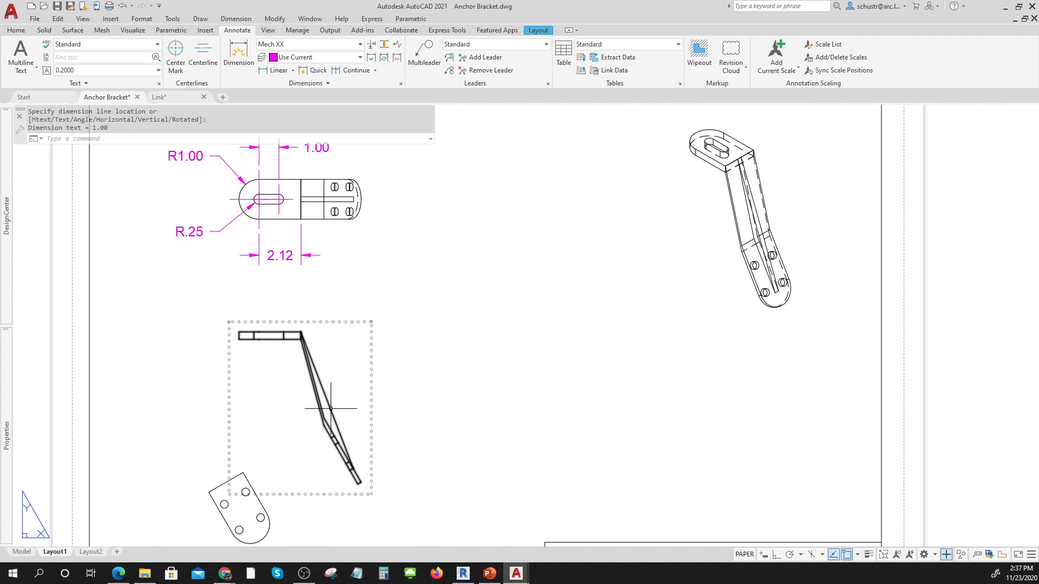
left_click(293, 71)
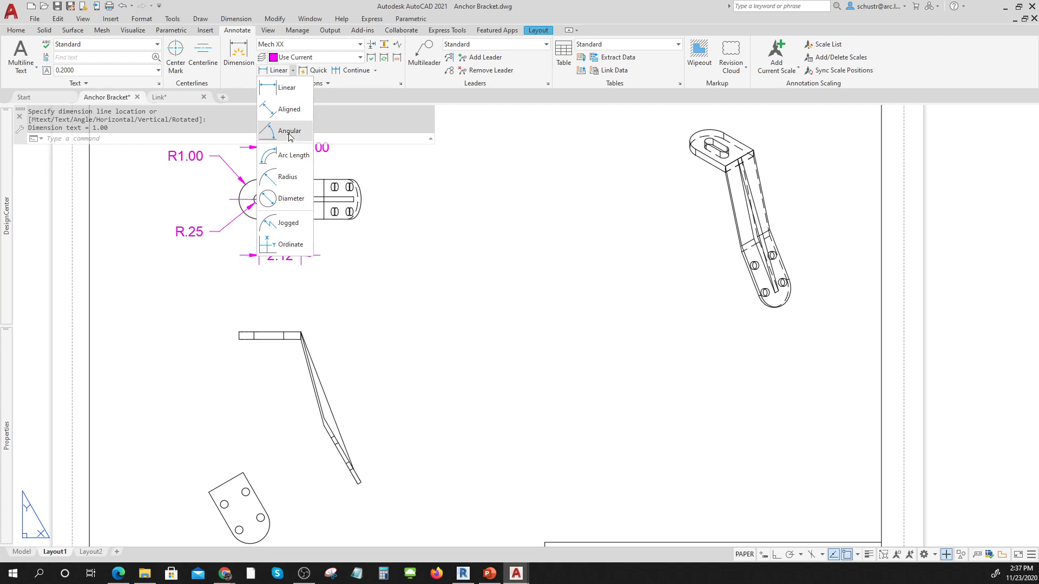
left_click(286, 109)
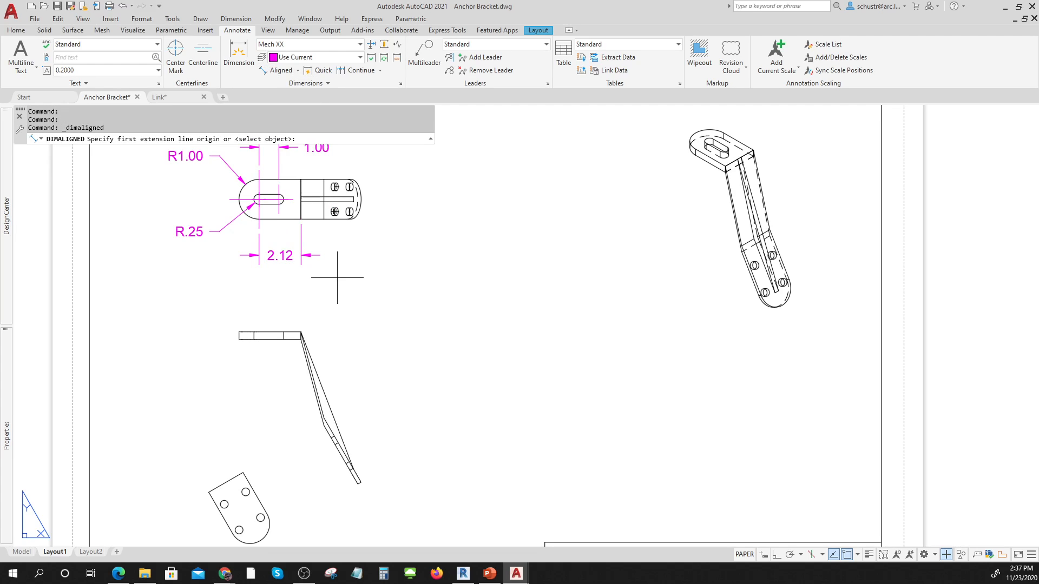
left_click(302, 332)
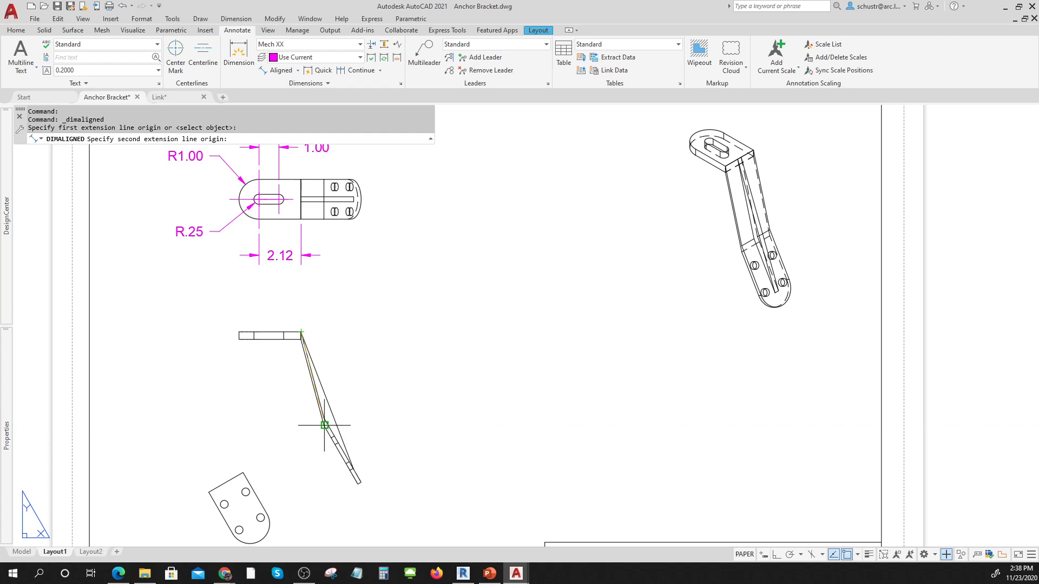
scroll(324, 418, "up", 5)
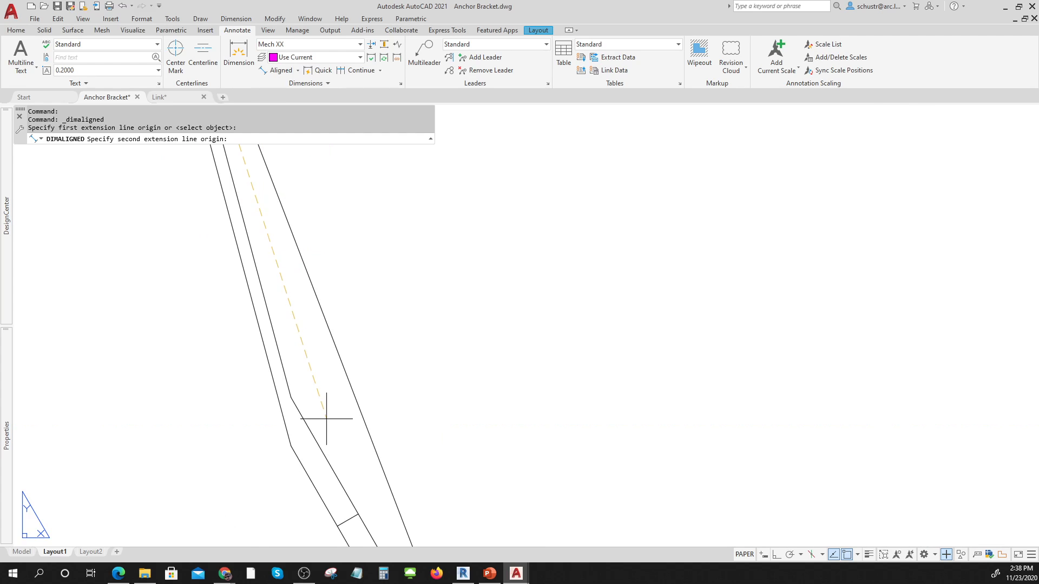
left_click(292, 396)
scroll(291, 397, "down", 4)
left_click(341, 371)
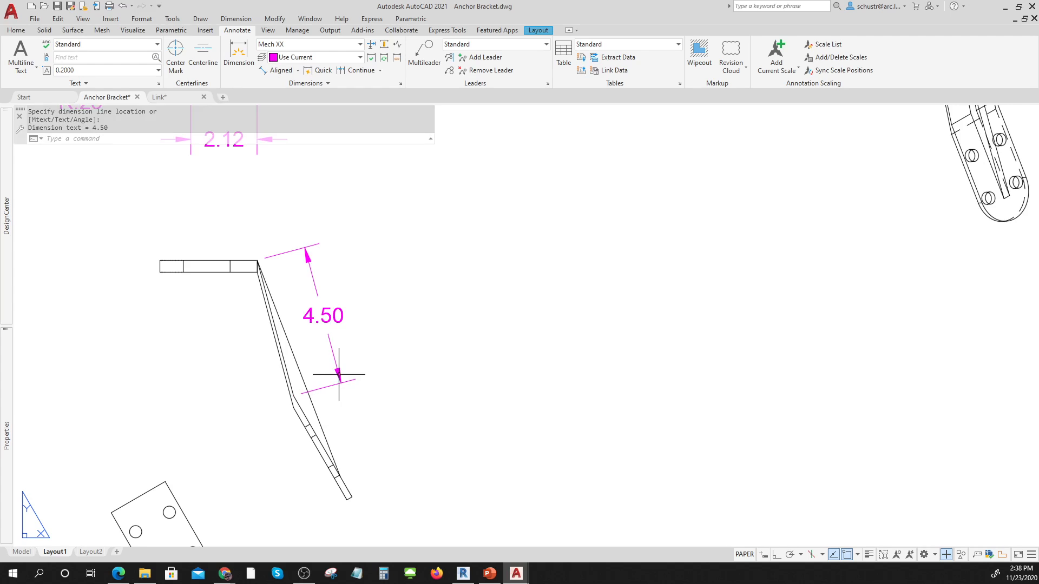
Add a radius dimension to the rounded end of the tilted four-hole plate view, with its text outside the plate
middle_click_drag(466, 397, 491, 262)
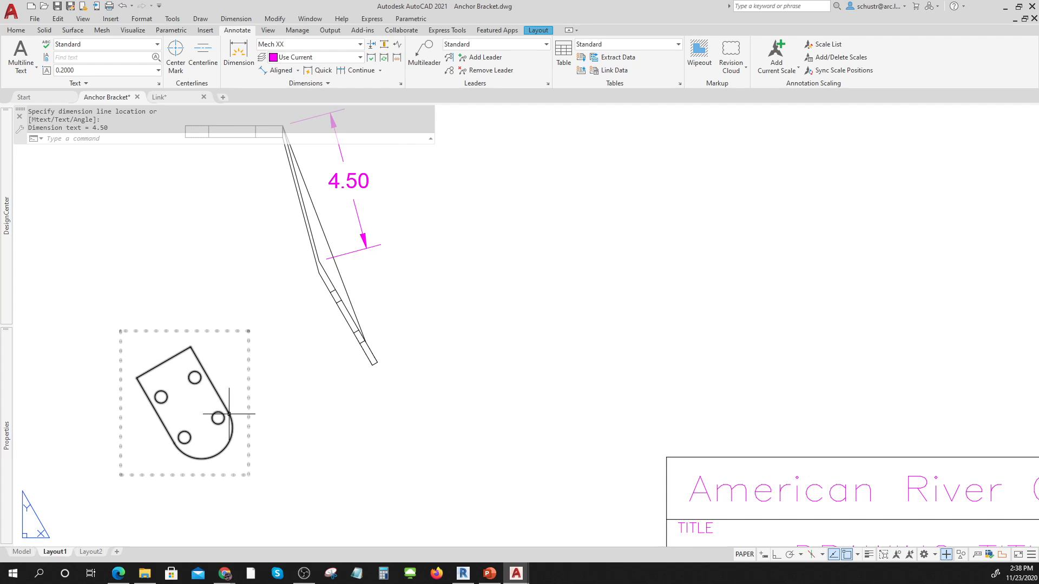
left_click(298, 71)
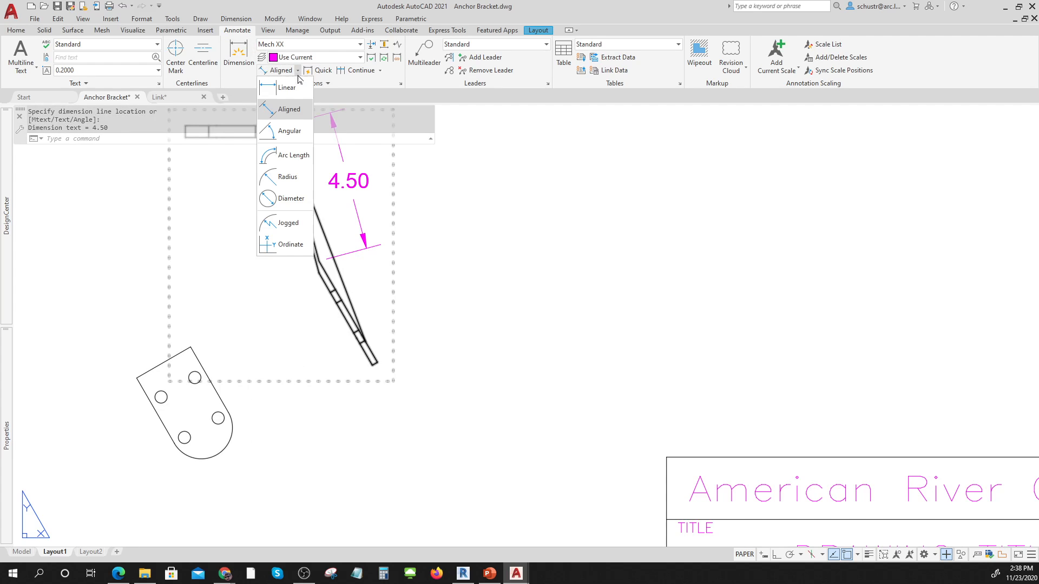
left_click(288, 177)
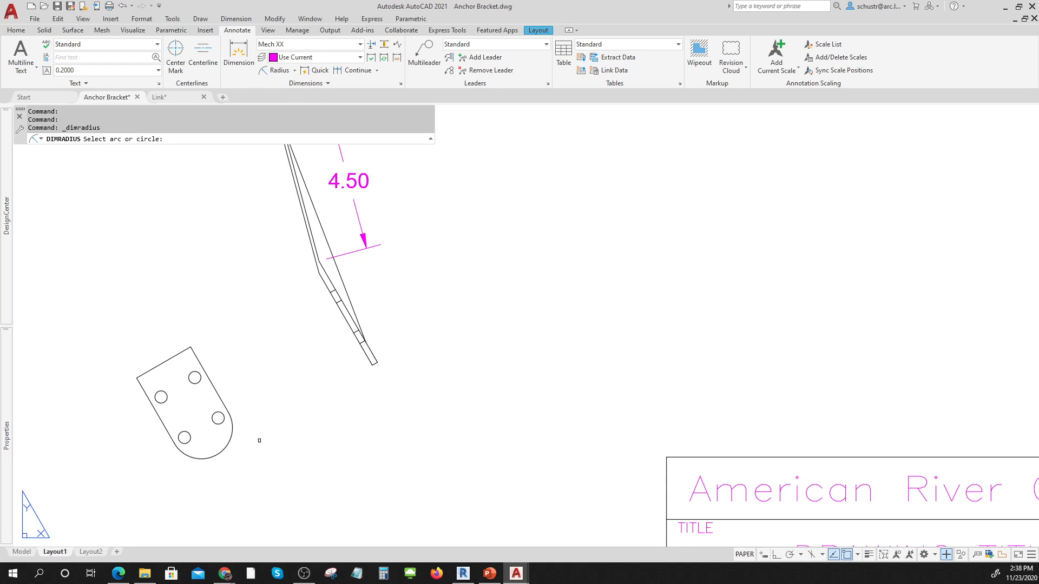
left_click(224, 448)
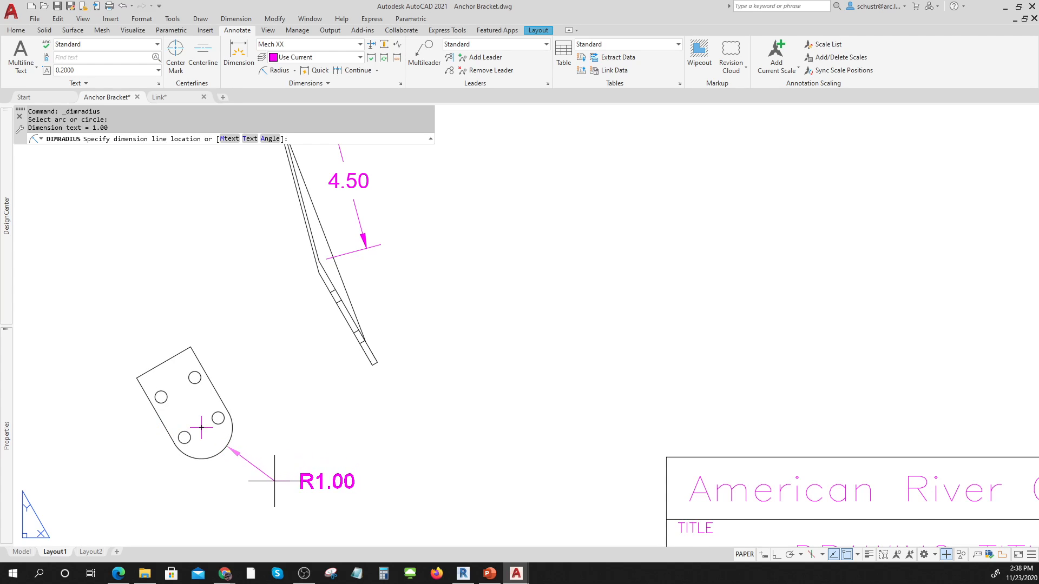
left_click(321, 478)
scroll(341, 454, "down", 1)
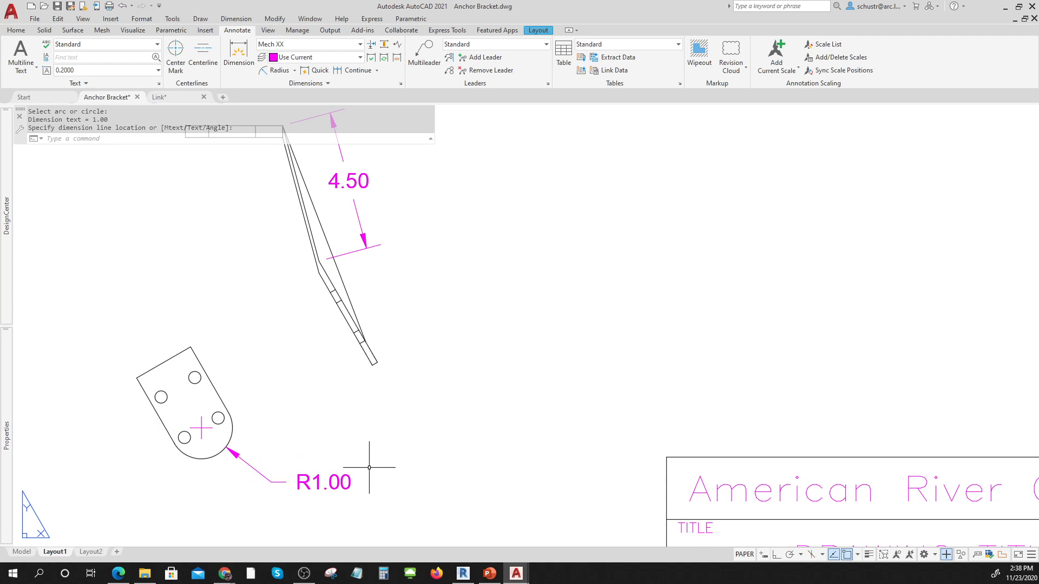
scroll(373, 473, "down", 2)
scroll(420, 460, "down", 2)
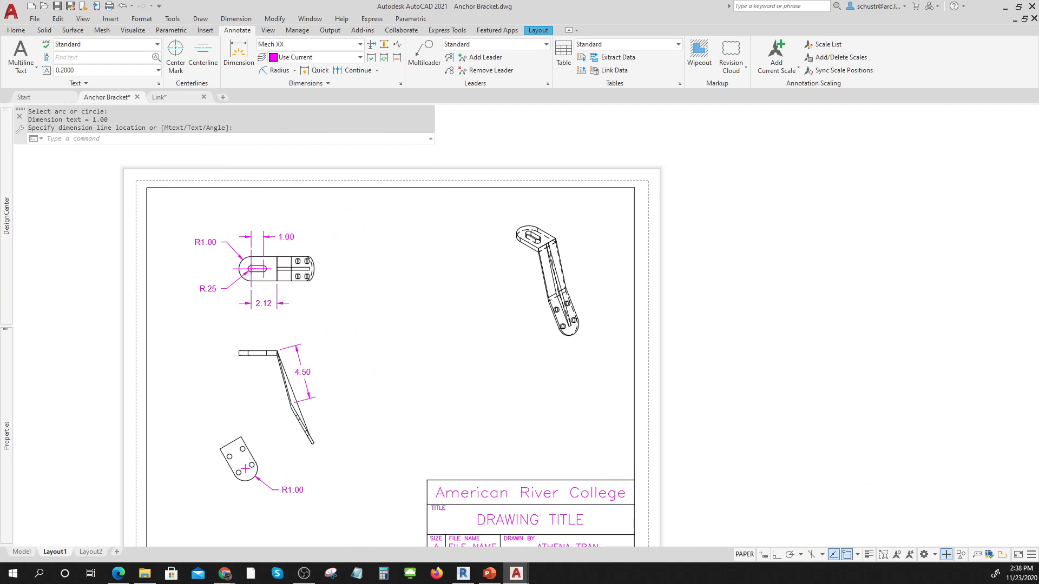